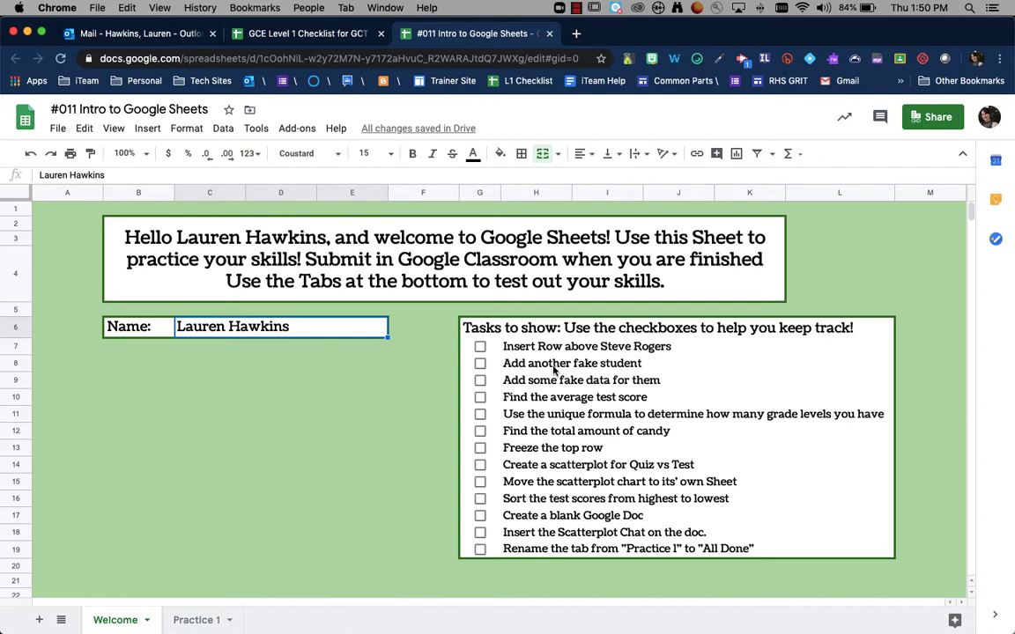
- Insert one blank row above row 5 in the Practice 1 sheet
{"action": "left_click", "coordinate": [203, 622]}
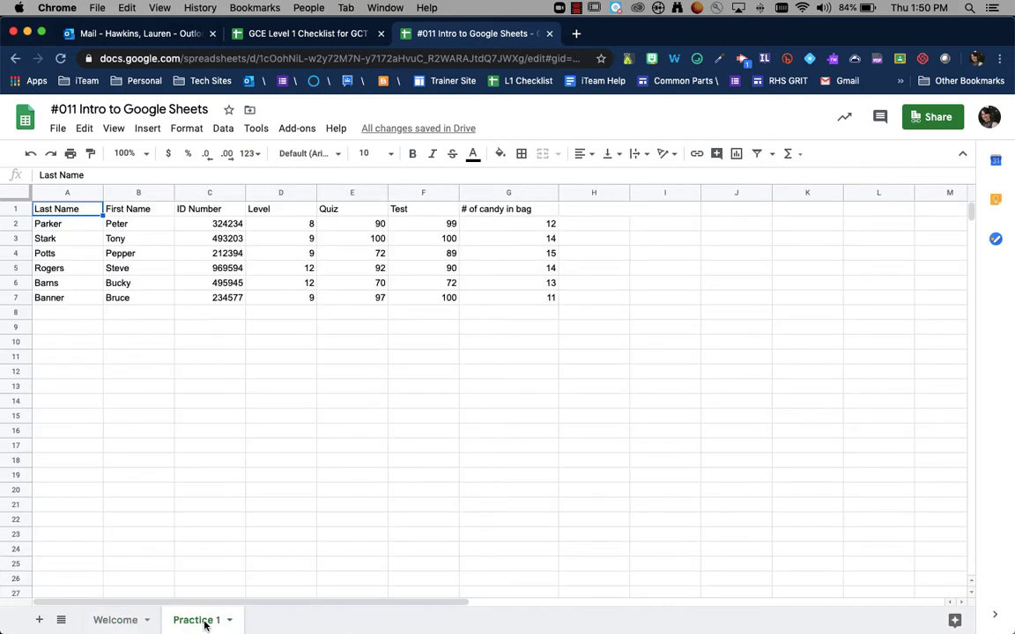
{"action": "left_click", "coordinate": [16, 268]}
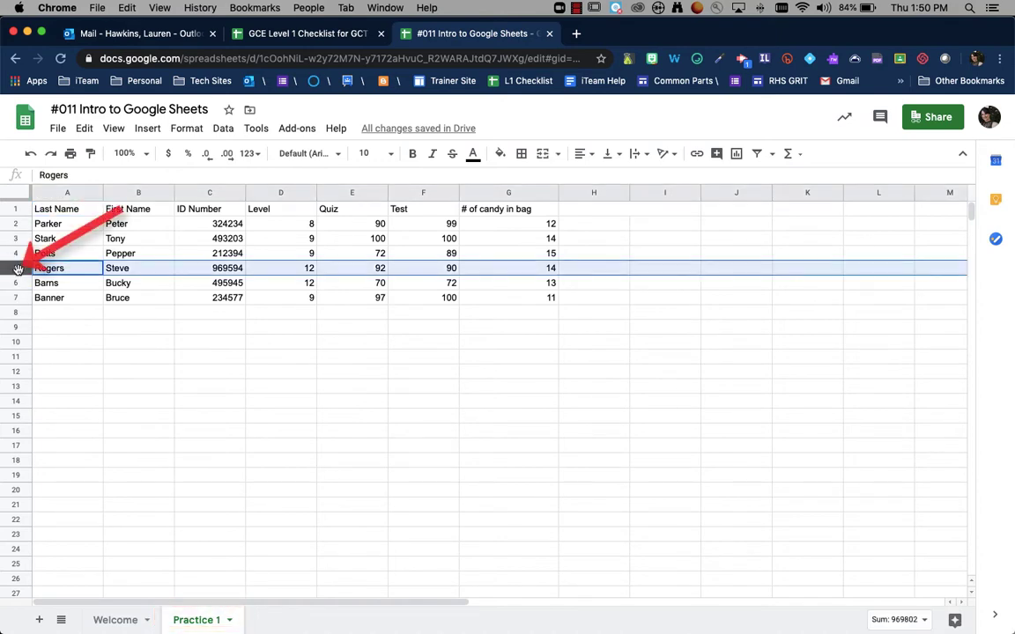
{"action": "left_click", "coordinate": [146, 129]}
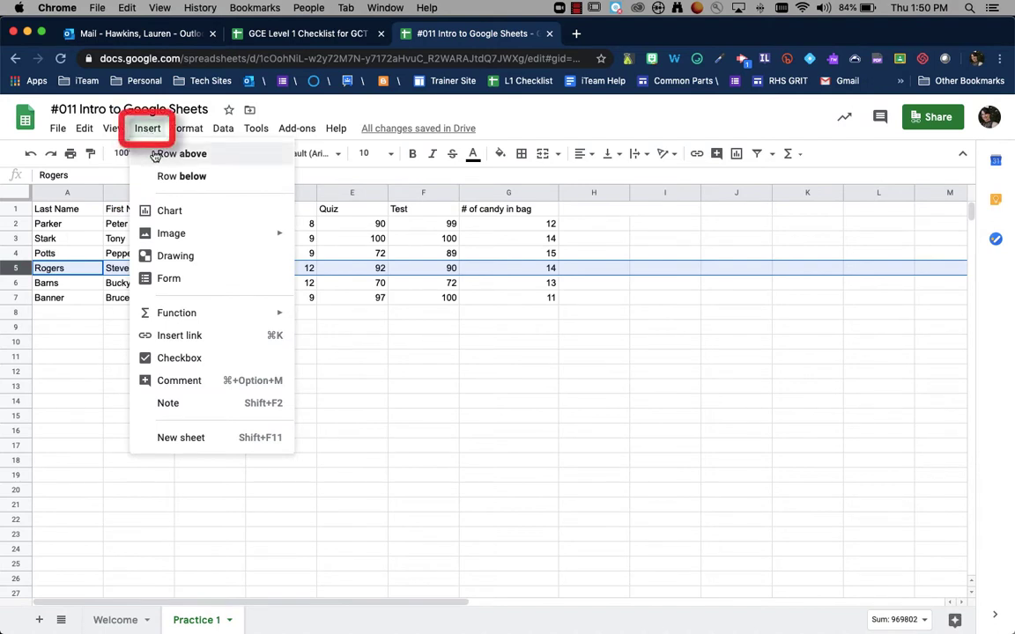
{"action": "right_click", "coordinate": [12, 273]}
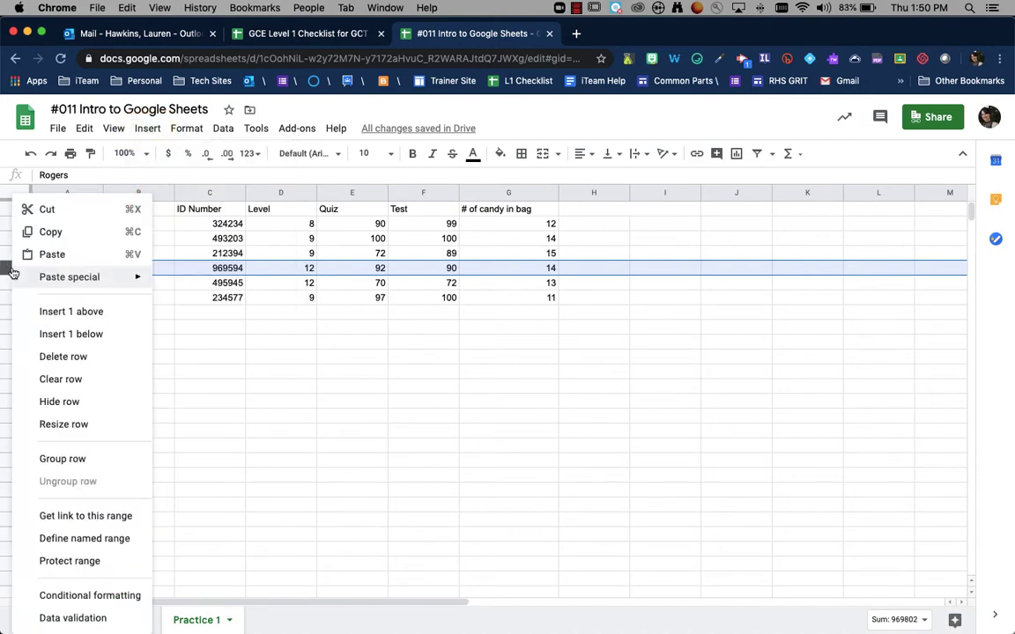
{"action": "left_click", "coordinate": [37, 312]}
- Enter the new student's last name, first name and ID number in row 5
{"action": "left_click", "coordinate": [50, 269]}
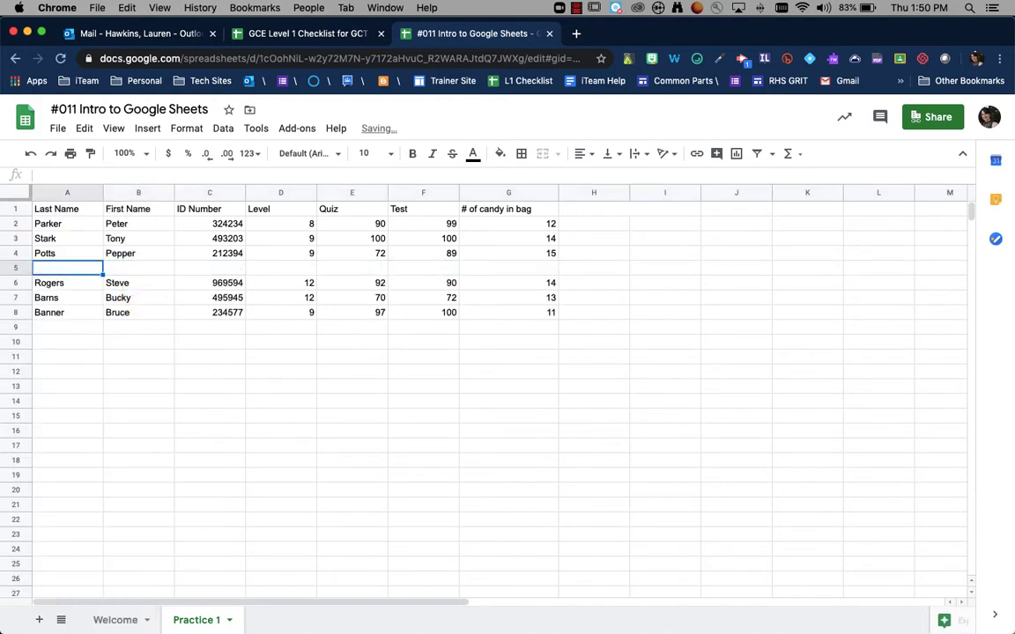
{"action": "type", "text": "Hawkins"}
{"action": "key", "text": "Tab"}
{"action": "type", "text": "Lauren"}
{"action": "key", "text": "Tab"}
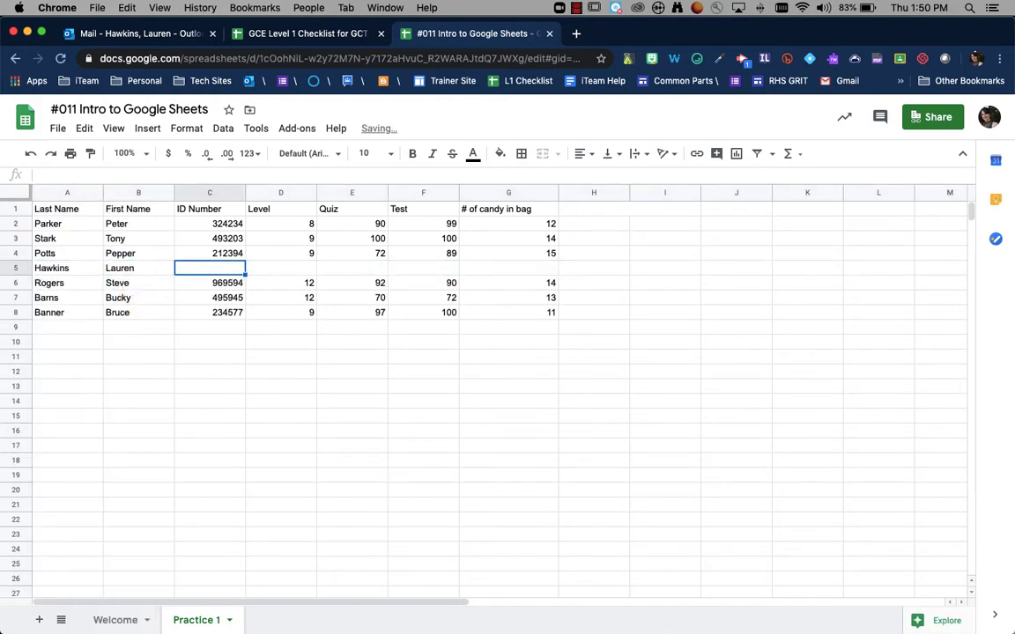
{"action": "type", "text": "19384093"}
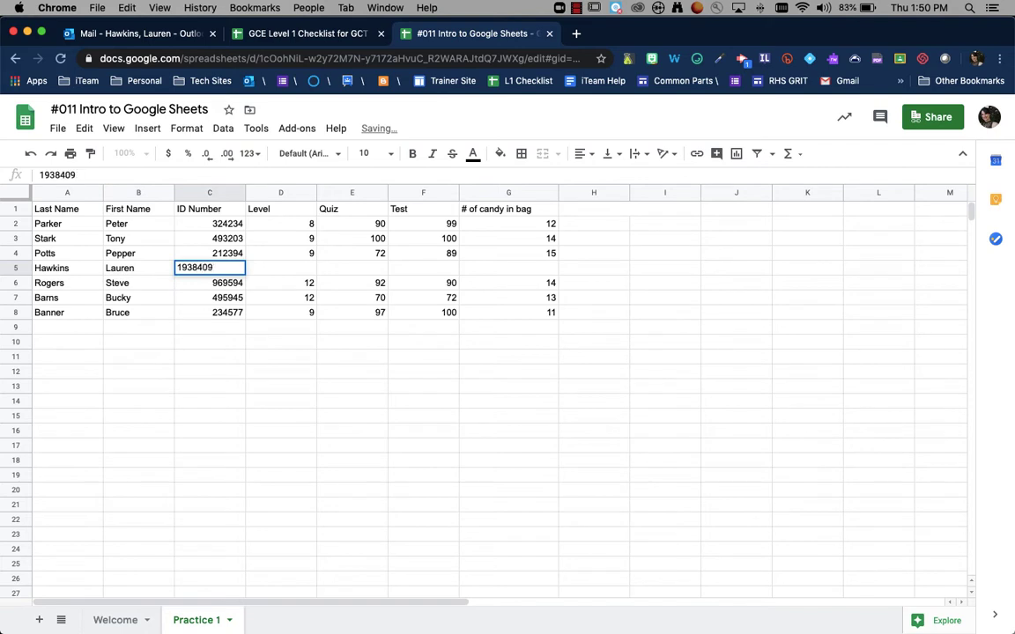
{"action": "key", "text": "Tab"}
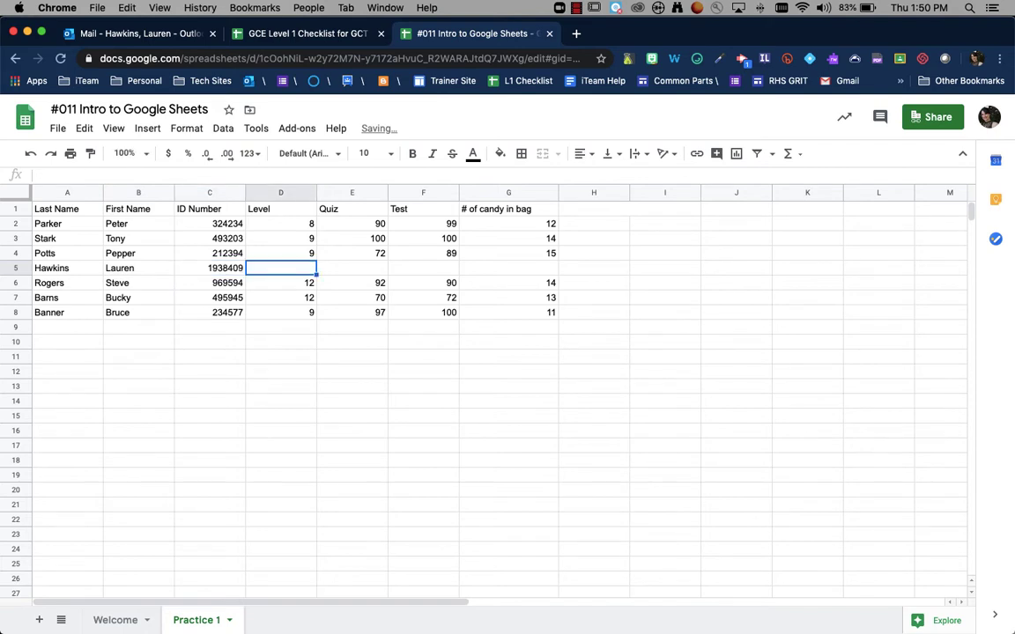
- Complete the row 5 record with level 8, quiz score 70, test score 99 and 12 candies
{"action": "type", "text": "8"}
{"action": "key", "text": "Tab"}
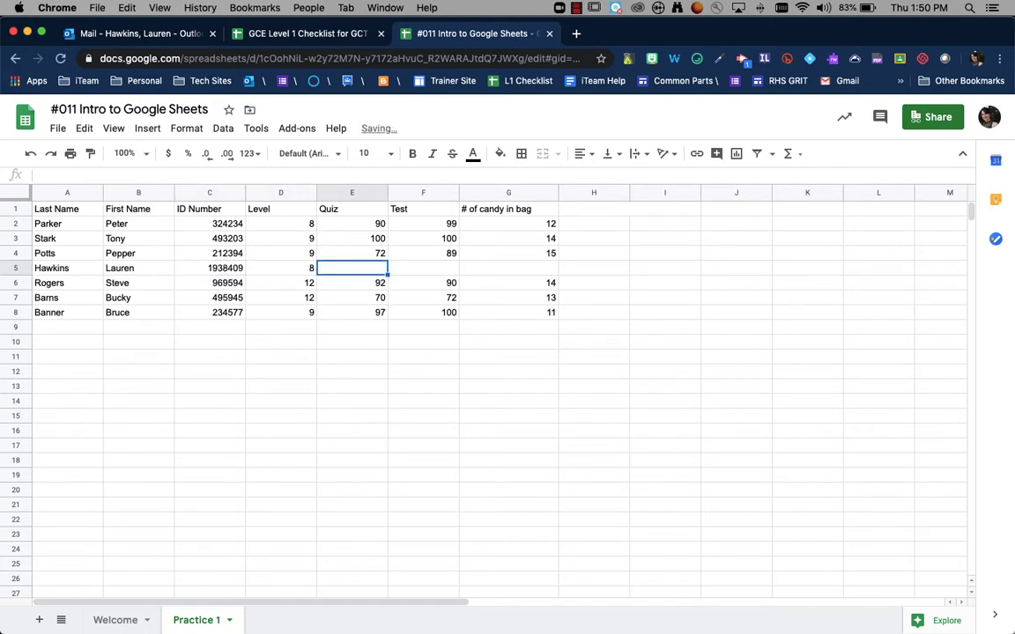
{"action": "type", "text": "70"}
{"action": "key", "text": "Tab"}
{"action": "type", "text": "99"}
{"action": "key", "text": "Tab"}
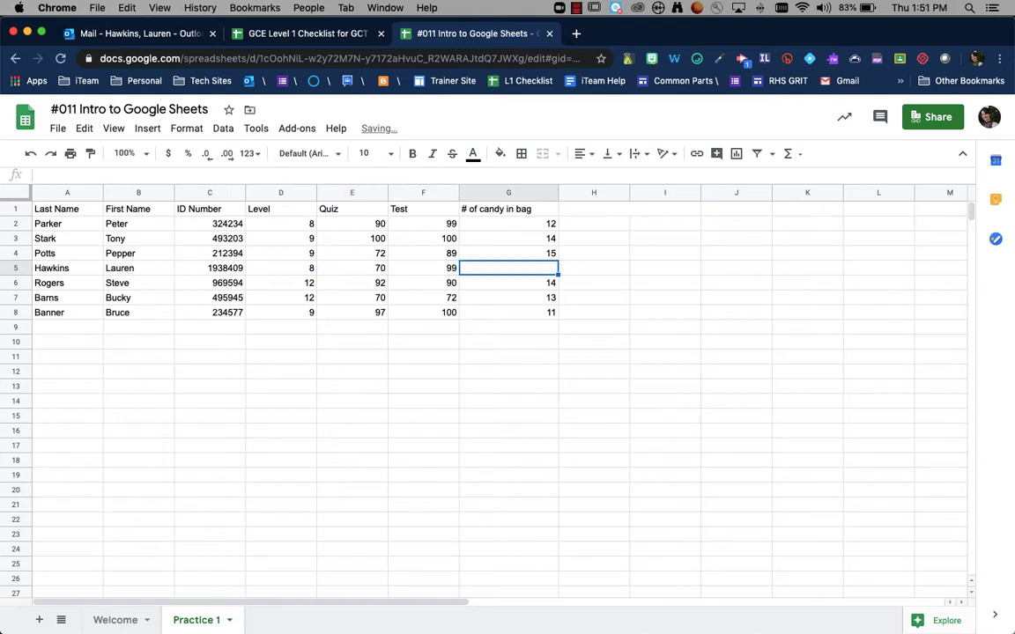
{"action": "type", "text": "12"}
{"action": "key", "text": "Return"}
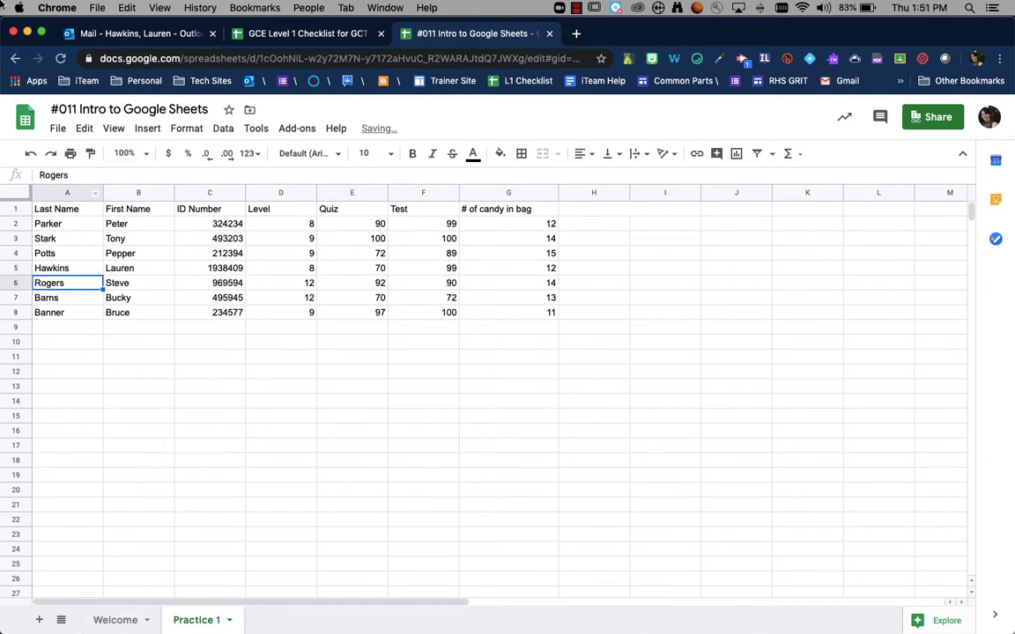
- Mark the row insertion, fake student and fake data tasks as done in the Welcome sheet's checklist
{"action": "left_click", "coordinate": [131, 619]}
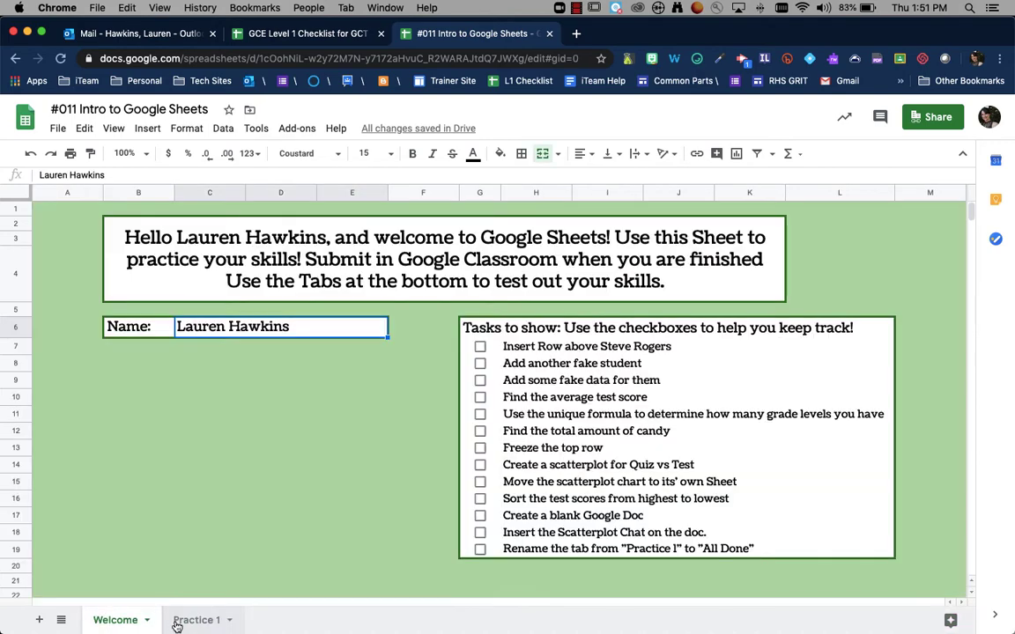
{"action": "left_click", "coordinate": [480, 346]}
{"action": "left_click", "coordinate": [481, 364]}
{"action": "left_click", "coordinate": [482, 381]}
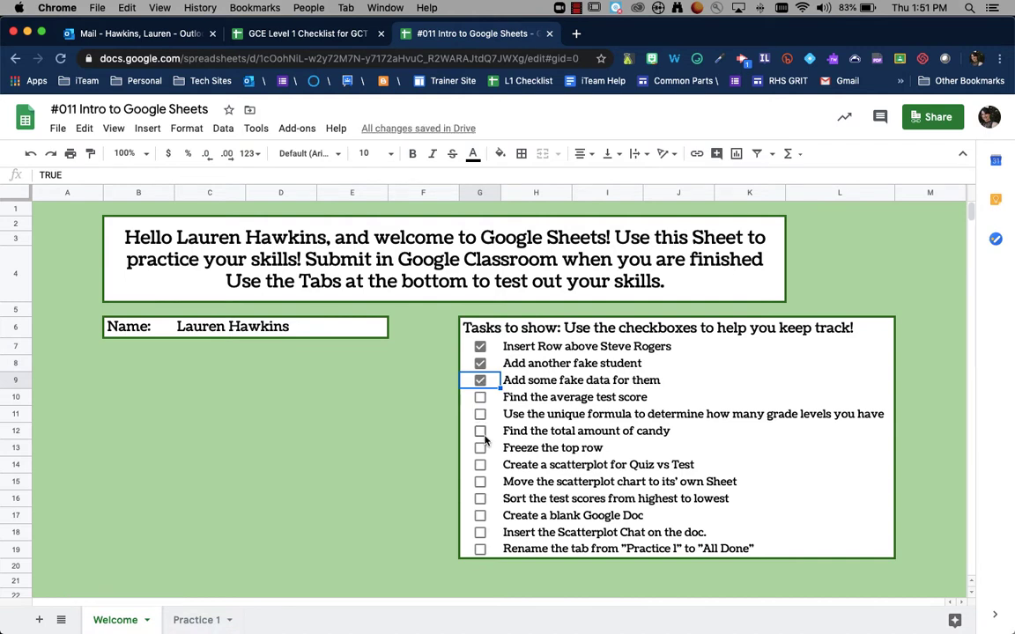
- Label cells A11 to A13 of the Practice 1 sheet Average Test, Total Candy and Unique Levels
{"action": "left_click", "coordinate": [196, 620]}
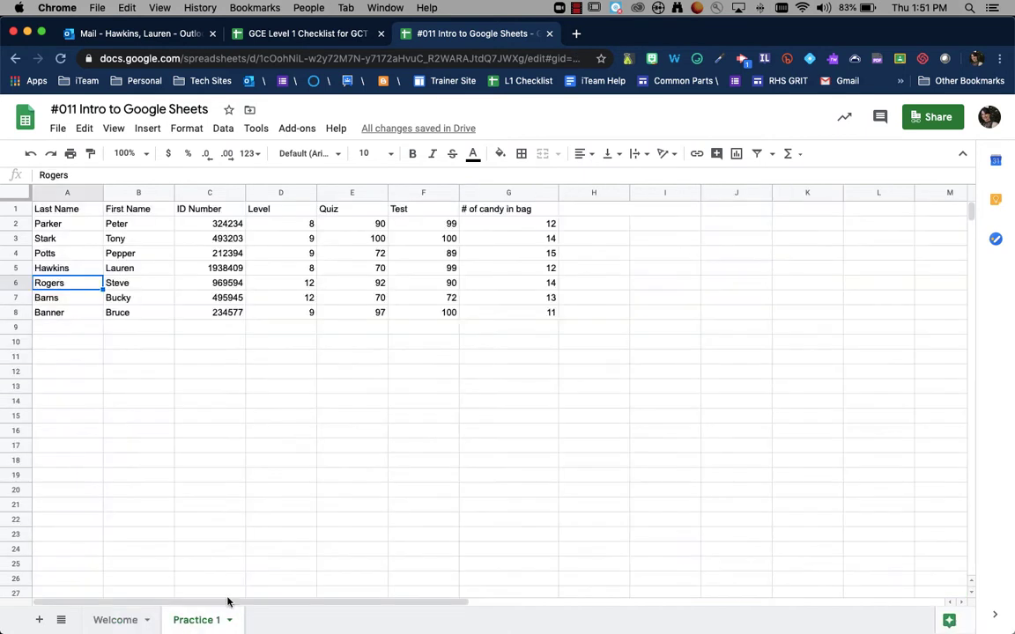
{"action": "left_click", "coordinate": [57, 356]}
{"action": "type", "text": "Average Test"}
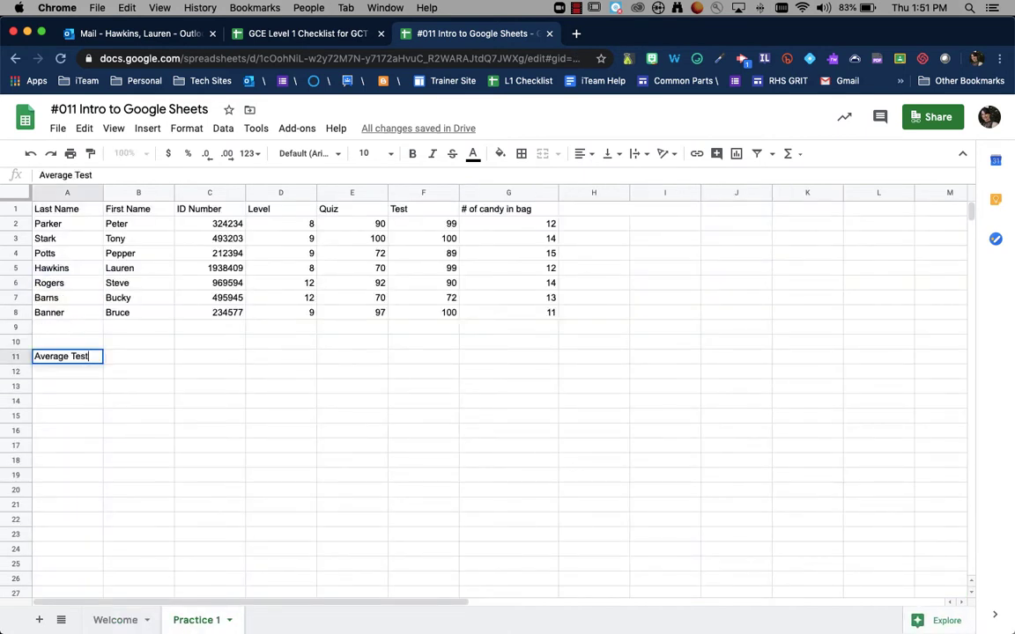
{"action": "key", "text": "Return"}
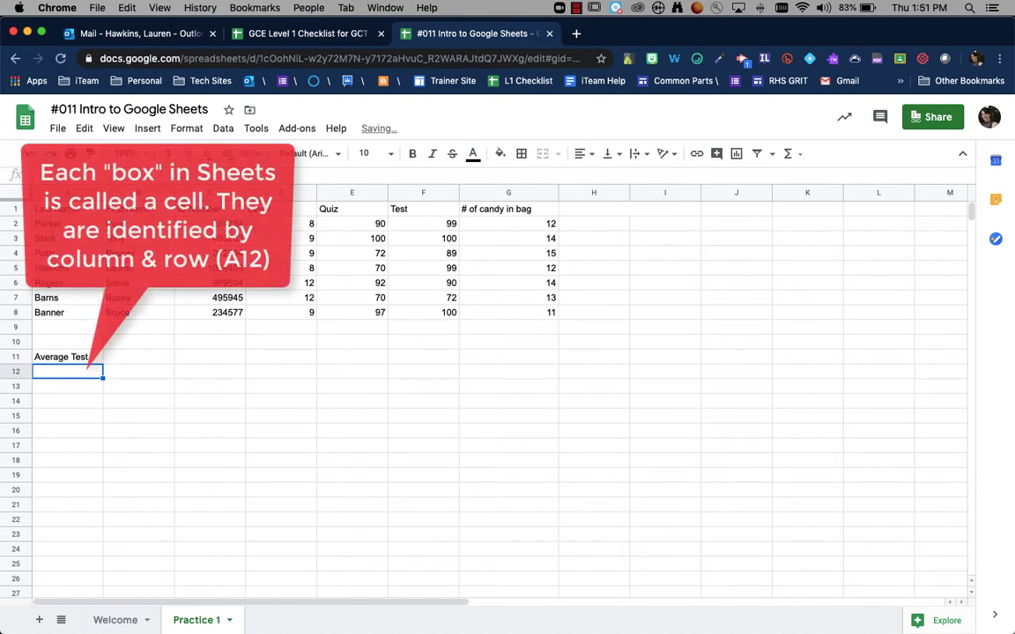
{"action": "type", "text": "Total Candy"}
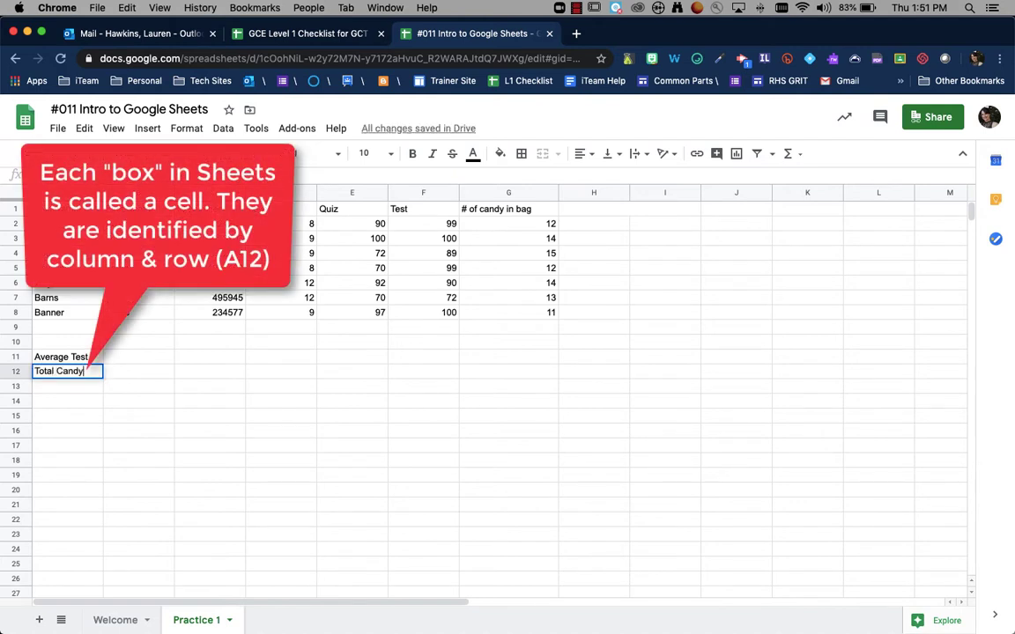
{"action": "key", "text": "Return"}
{"action": "type", "text": "Unique Levels"}
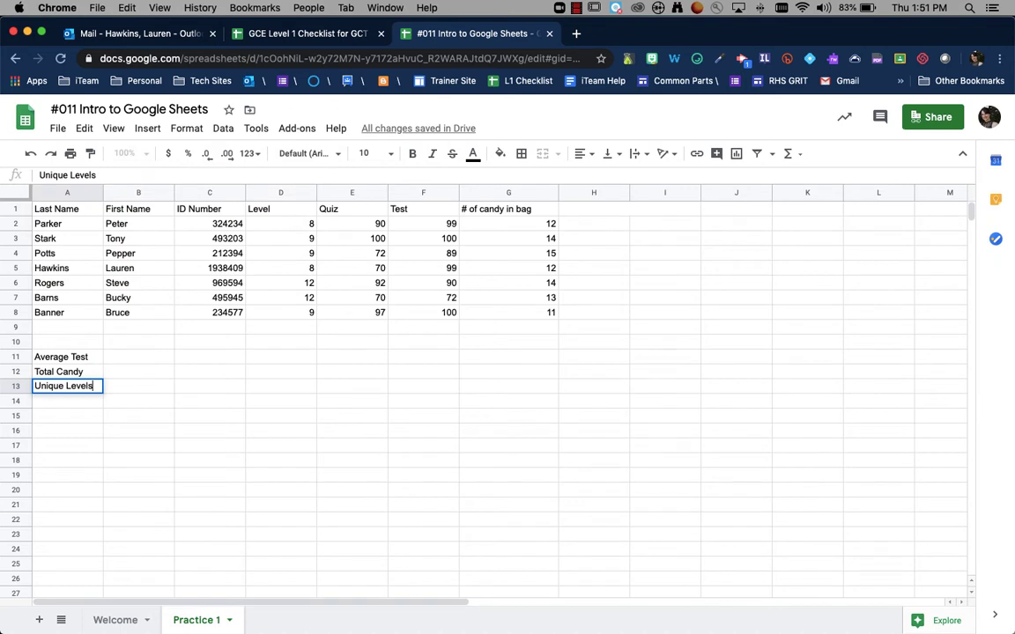
{"action": "key", "text": "Tab"}
- Calculate the average test score in B11 with an AVERAGE formula over F2:F8
{"action": "key", "text": "Up"}
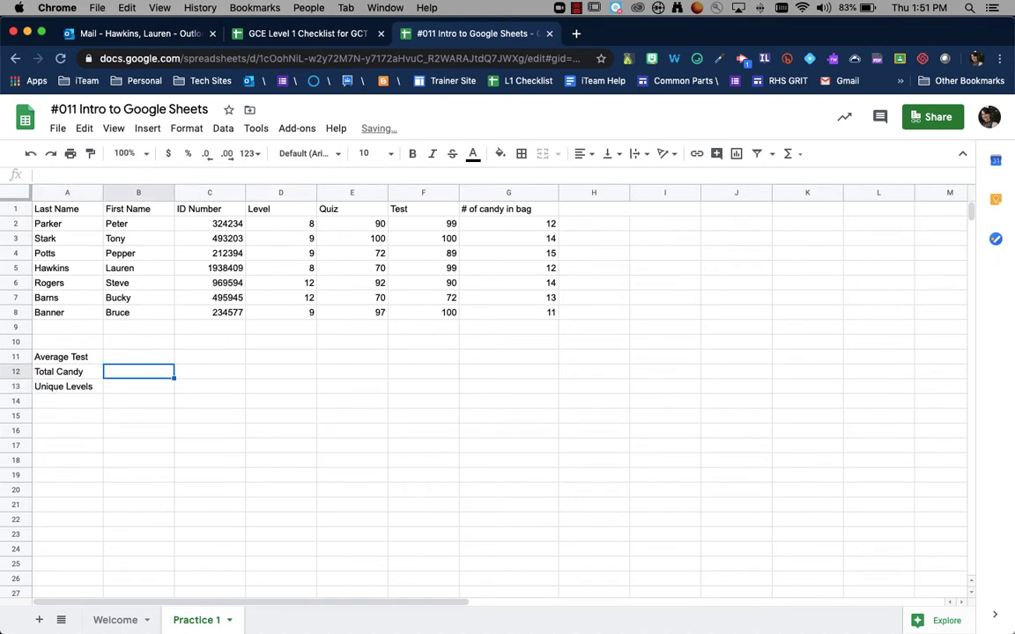
{"action": "key", "text": "Up"}
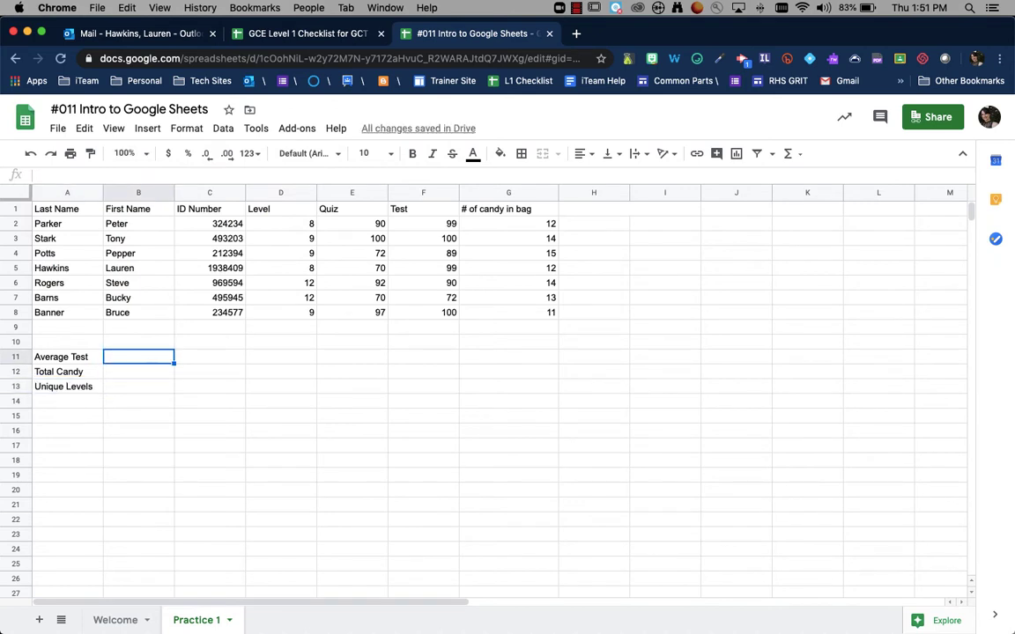
{"action": "type", "text": "="}
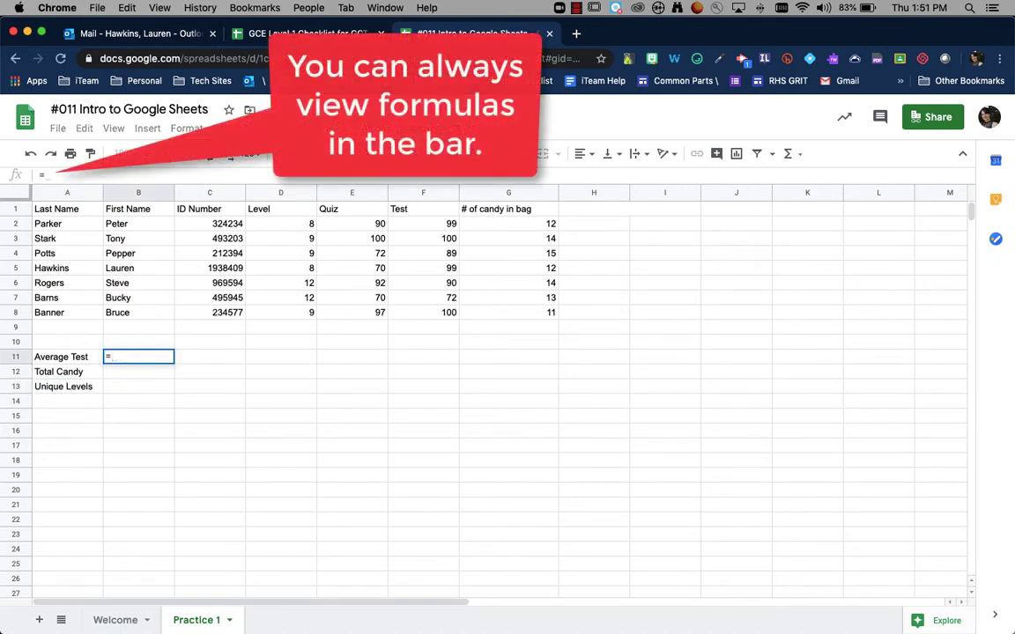
{"action": "type", "text": "aver"}
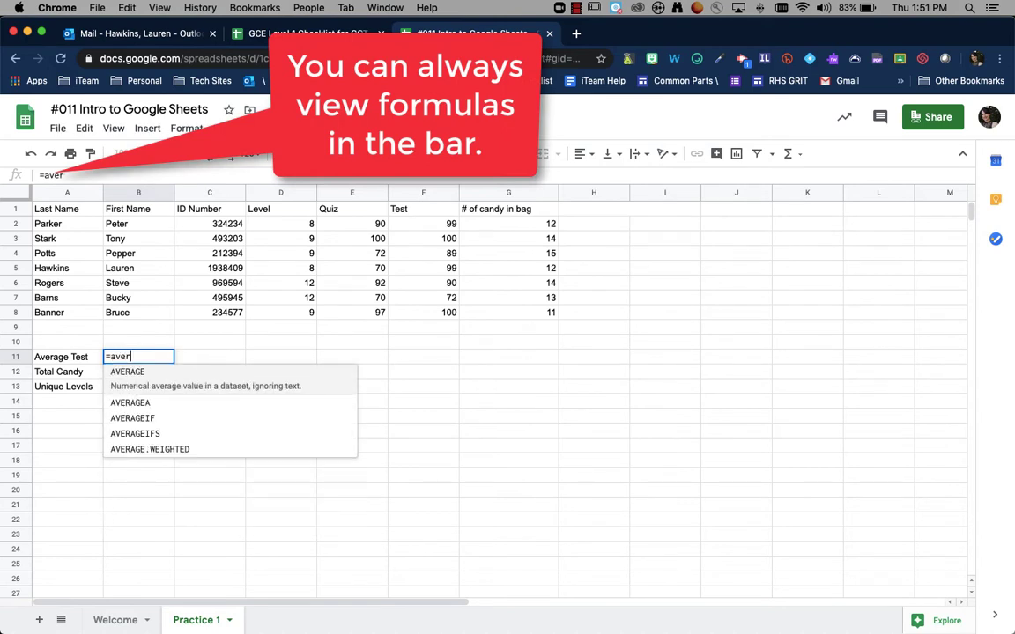
{"action": "left_click", "coordinate": [160, 377]}
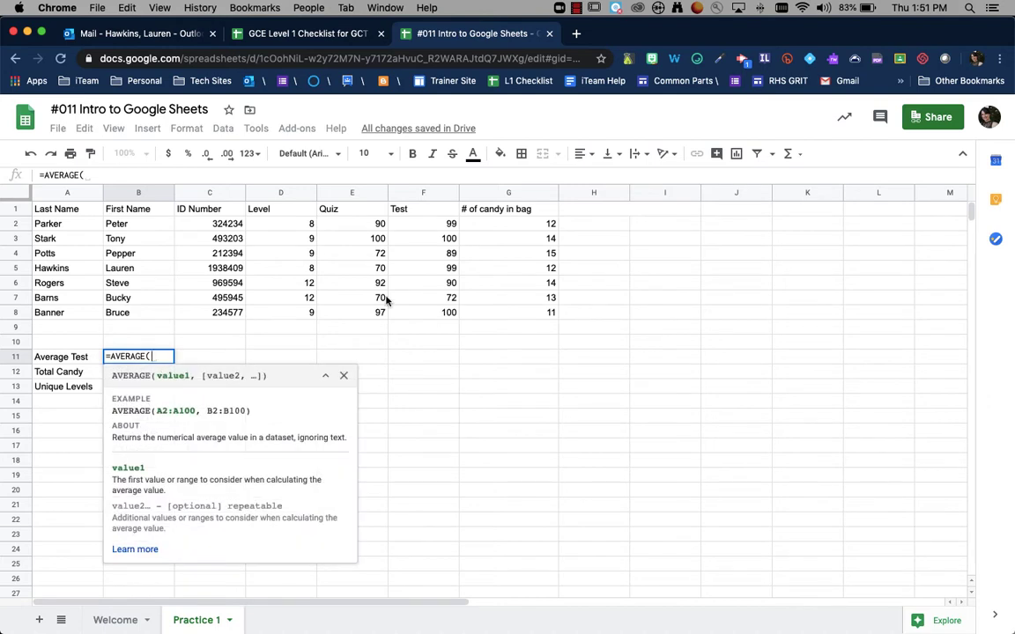
{"action": "left_click_drag", "start_coordinate": [441, 224], "coordinate": [432, 318]}
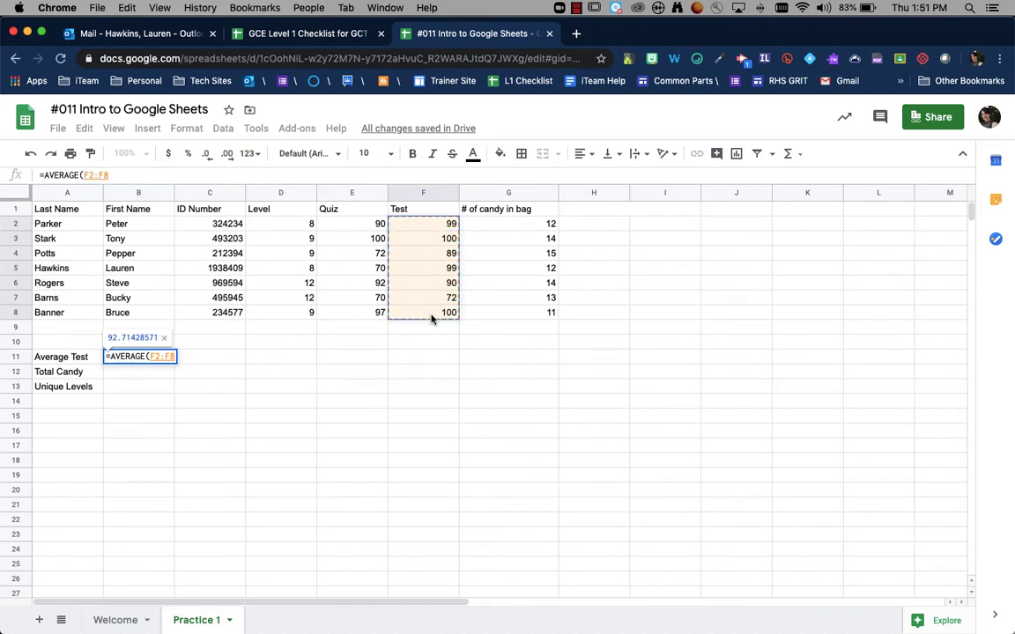
{"action": "key", "text": "Return"}
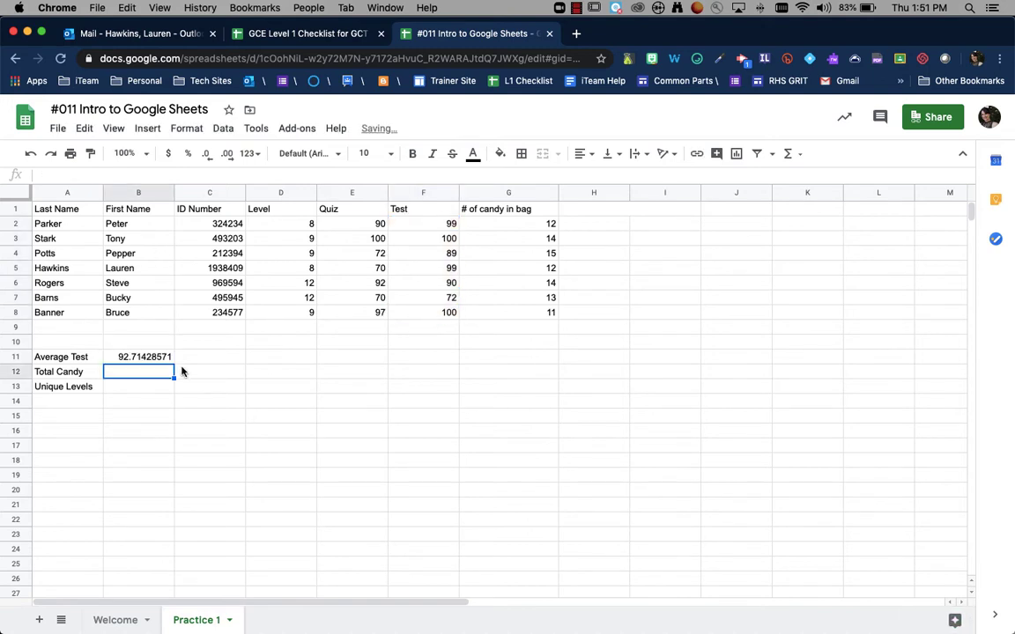
- Calculate the total candy in B12 with a SUM formula over G2:G8
{"action": "type", "text": "="}
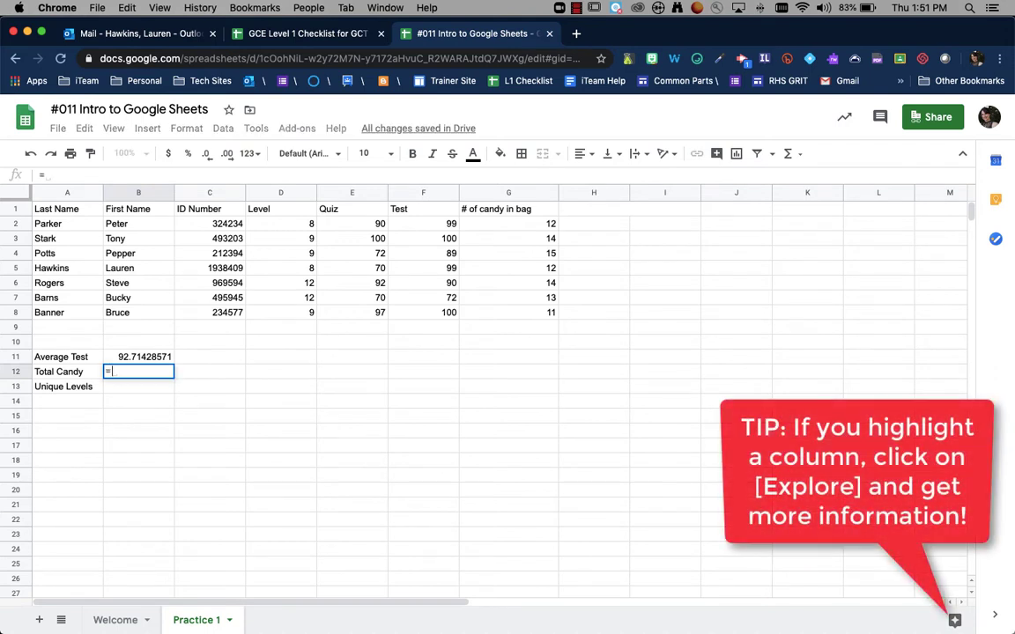
{"action": "type", "text": "total"}
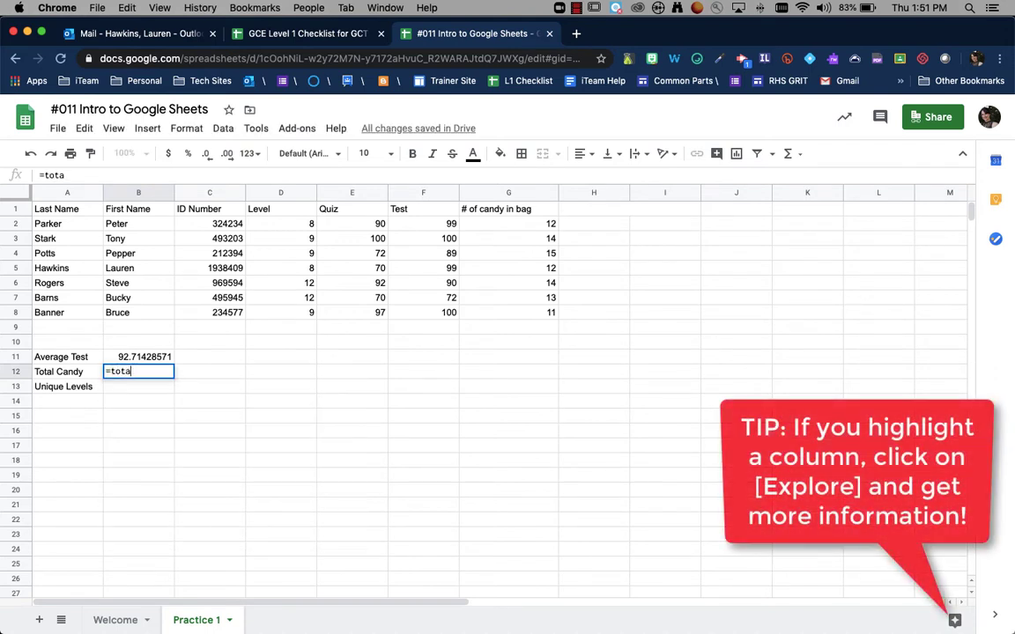
{"action": "key", "text": "BackSpace"}
{"action": "key", "text": "BackSpace"}
{"action": "key", "text": "BackSpace"}
{"action": "key", "text": "BackSpace"}
{"action": "type", "text": "su"}
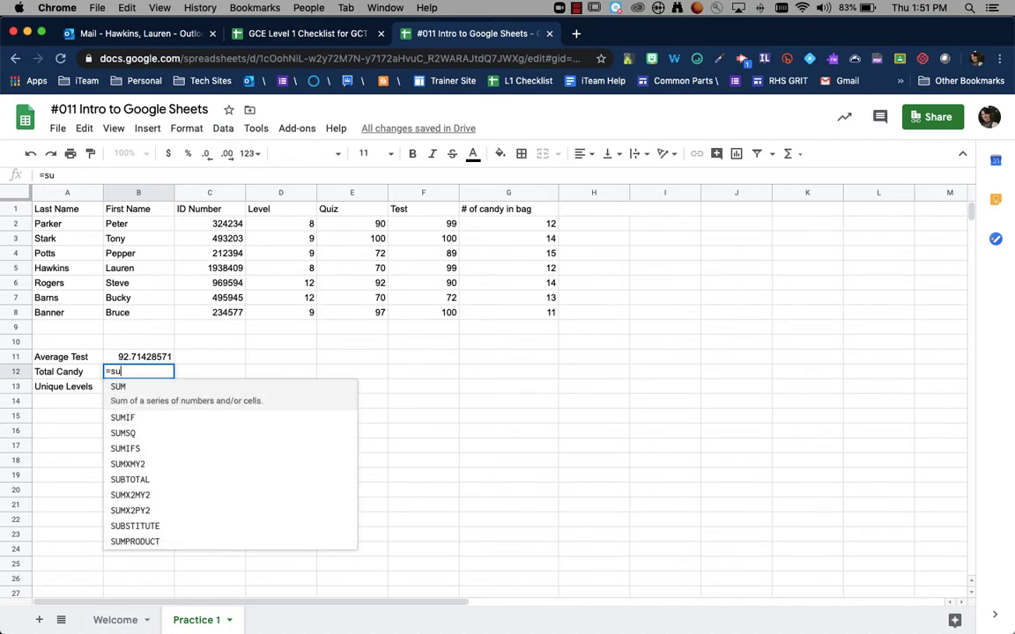
{"action": "type", "text": "m"}
{"action": "left_click", "coordinate": [167, 386]}
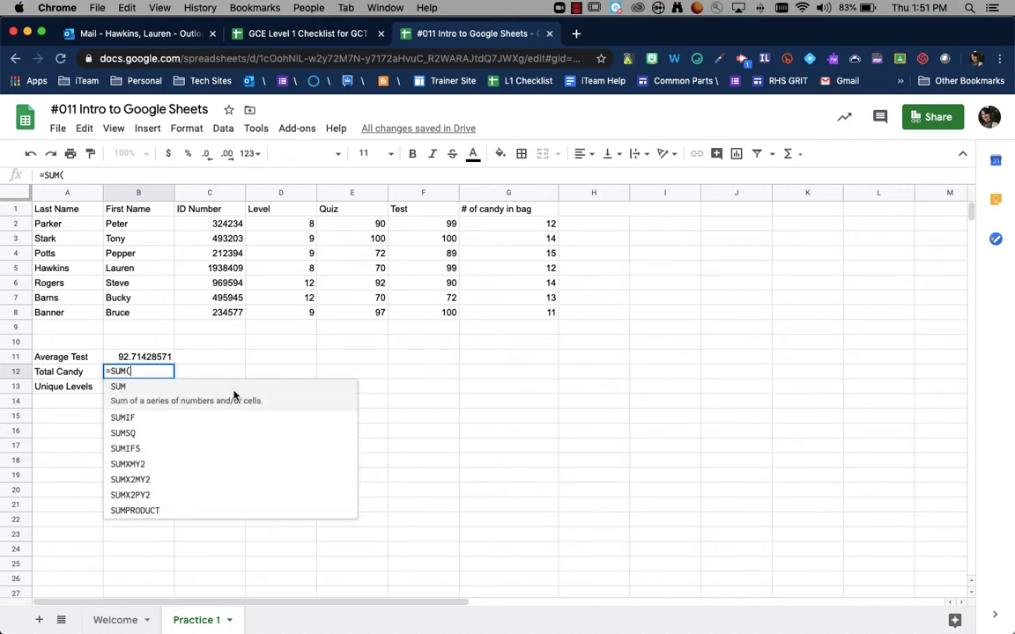
{"action": "left_click_drag", "start_coordinate": [509, 224], "coordinate": [507, 314]}
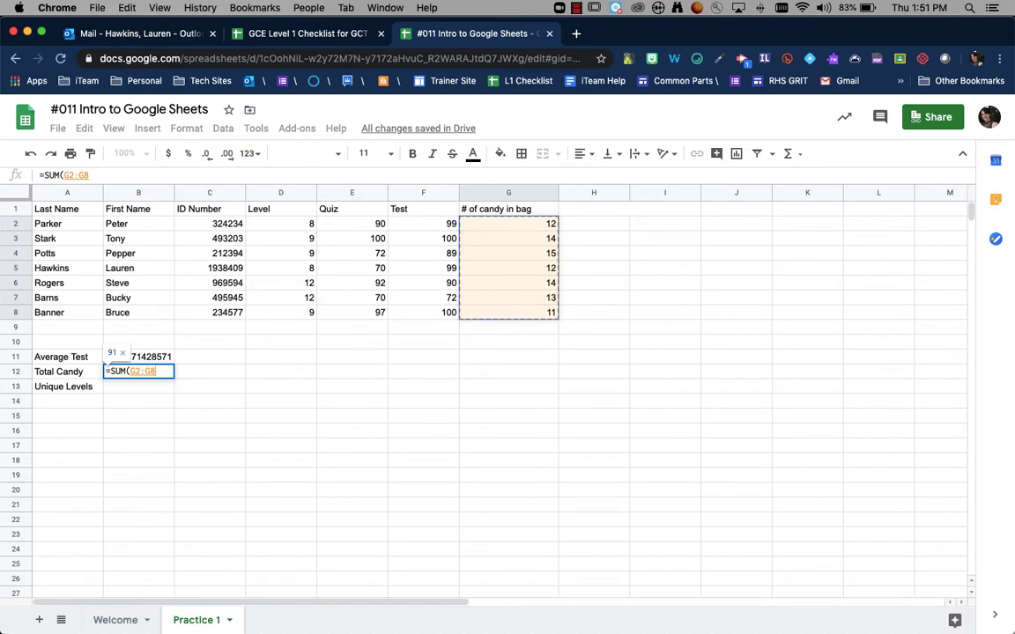
{"action": "key", "text": "Return"}
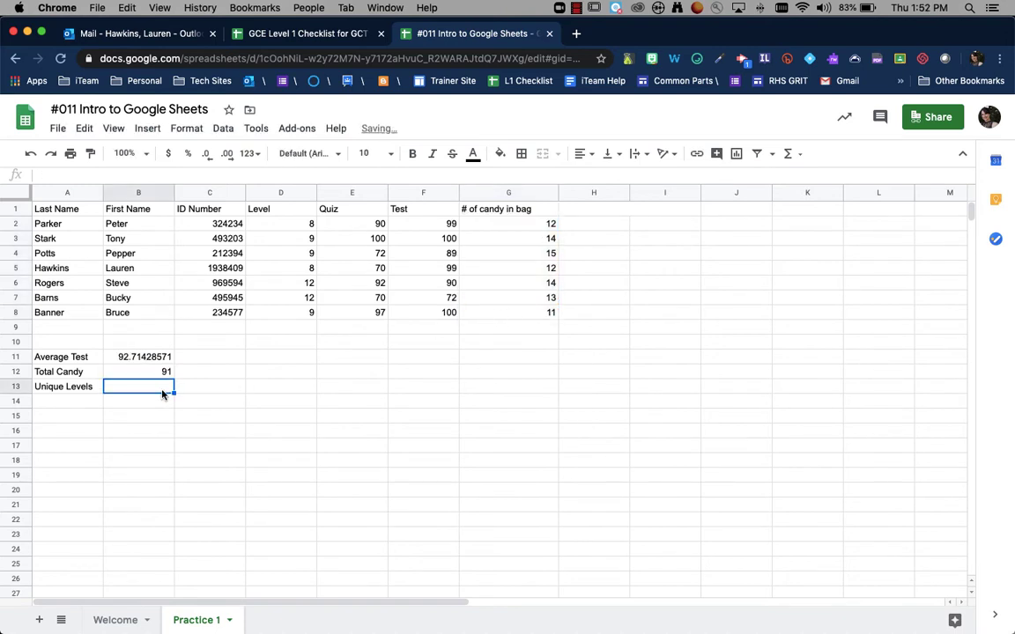
- List the distinct grade levels from B13 downward with a UNIQUE formula over D2:D8
{"action": "type", "text": "=unique"}
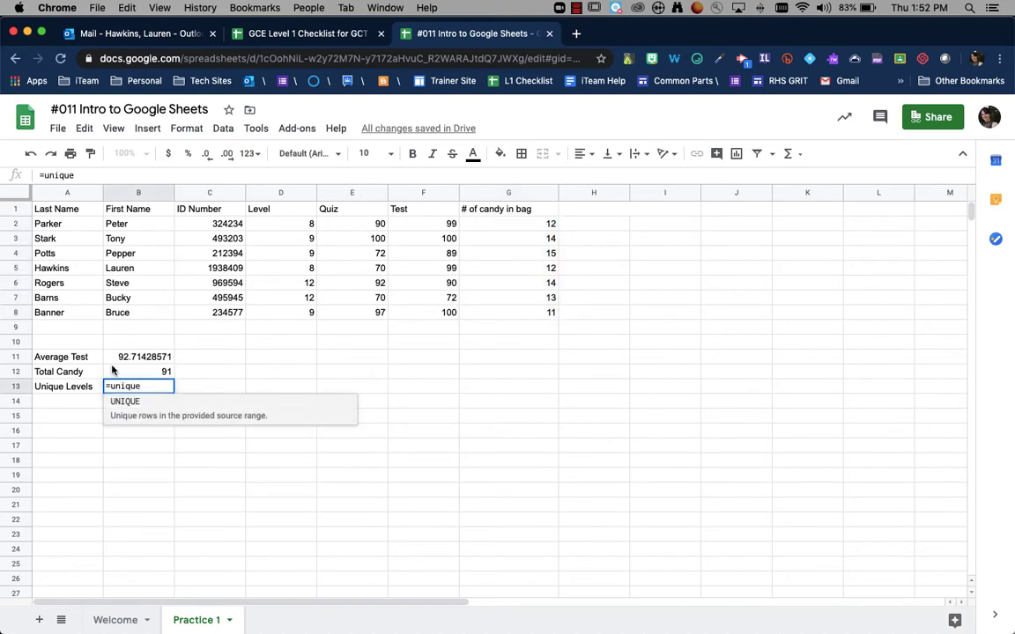
{"action": "left_click", "coordinate": [176, 421]}
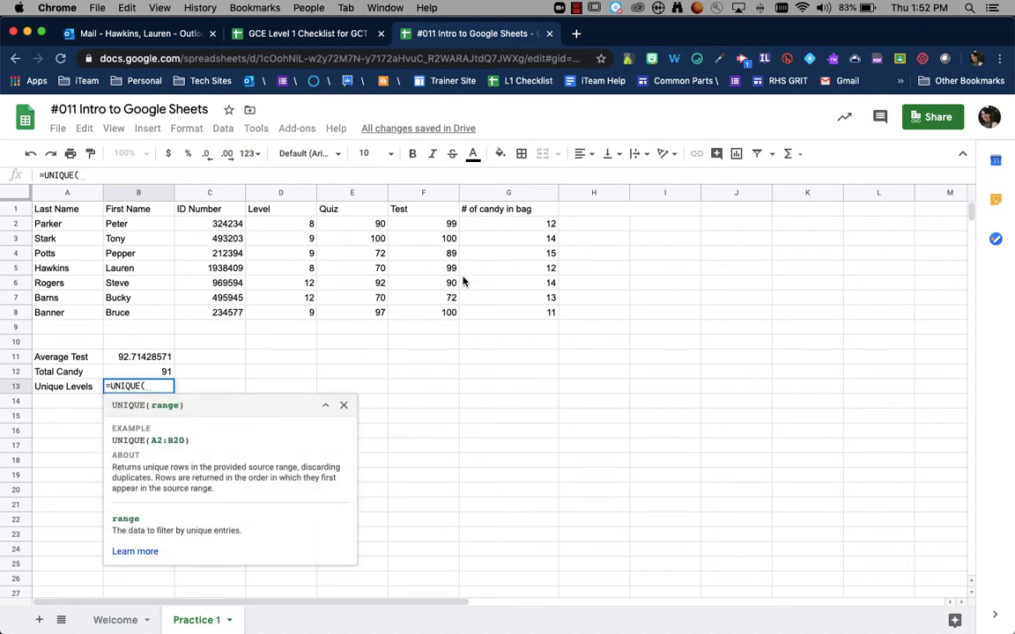
{"action": "left_click_drag", "start_coordinate": [275, 227], "coordinate": [284, 316]}
{"action": "key", "text": "Return"}
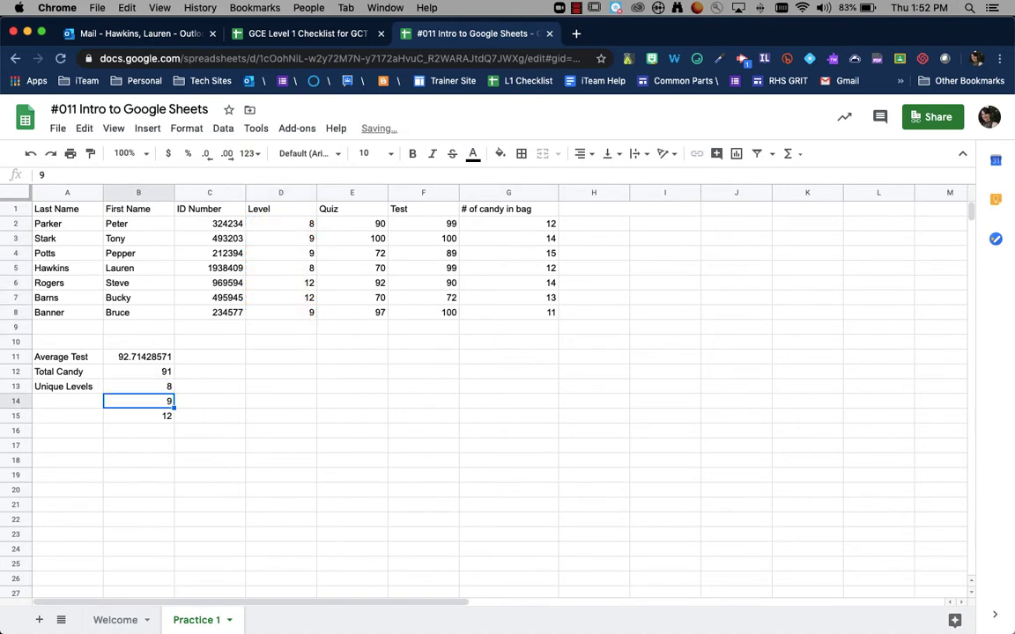
{"action": "key", "text": "Up"}
{"action": "key", "text": "Down"}
{"action": "key", "text": "Down"}
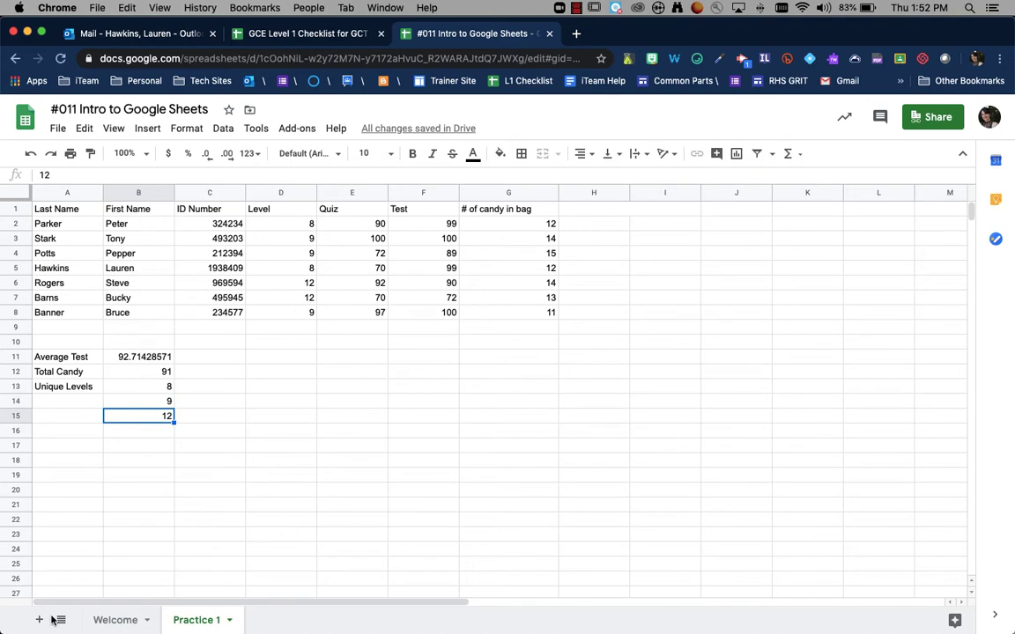
- Tick off the average test score and unique grade levels tasks on the Welcome sheet's checklist
{"action": "left_click", "coordinate": [121, 624]}
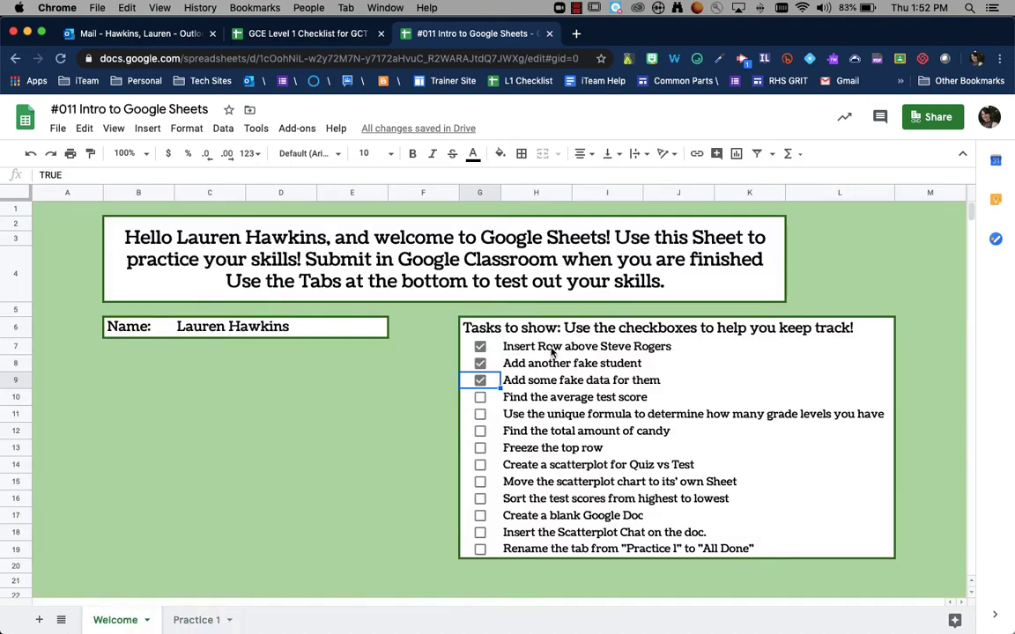
{"action": "left_click", "coordinate": [480, 397]}
{"action": "left_click", "coordinate": [480, 414]}
- Freeze the top row of the Practice 1 sheet and check that the headers stay in place over the data
{"action": "left_click", "coordinate": [196, 620]}
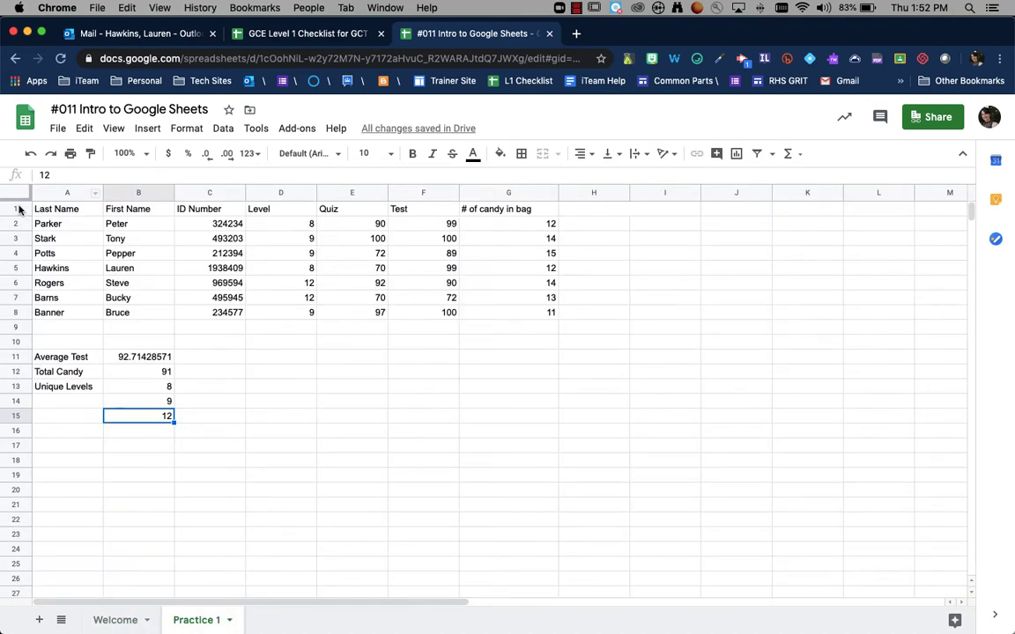
{"action": "left_click", "coordinate": [14, 208]}
{"action": "left_click_drag", "start_coordinate": [14, 208], "coordinate": [13, 215]}
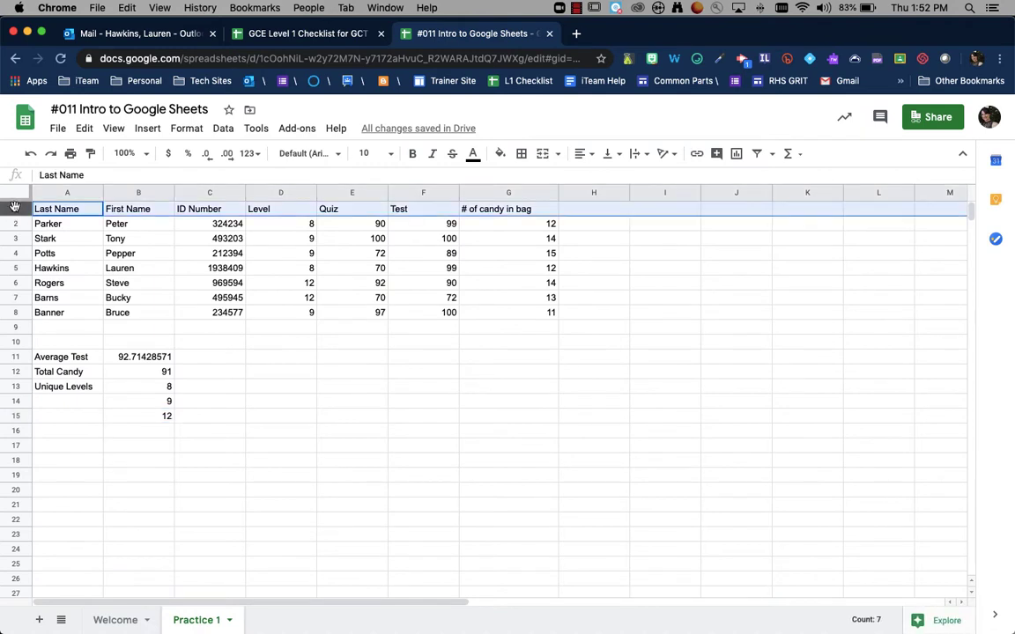
{"action": "left_click", "coordinate": [113, 129]}
{"action": "mouse_move", "coordinate": [245, 156]}
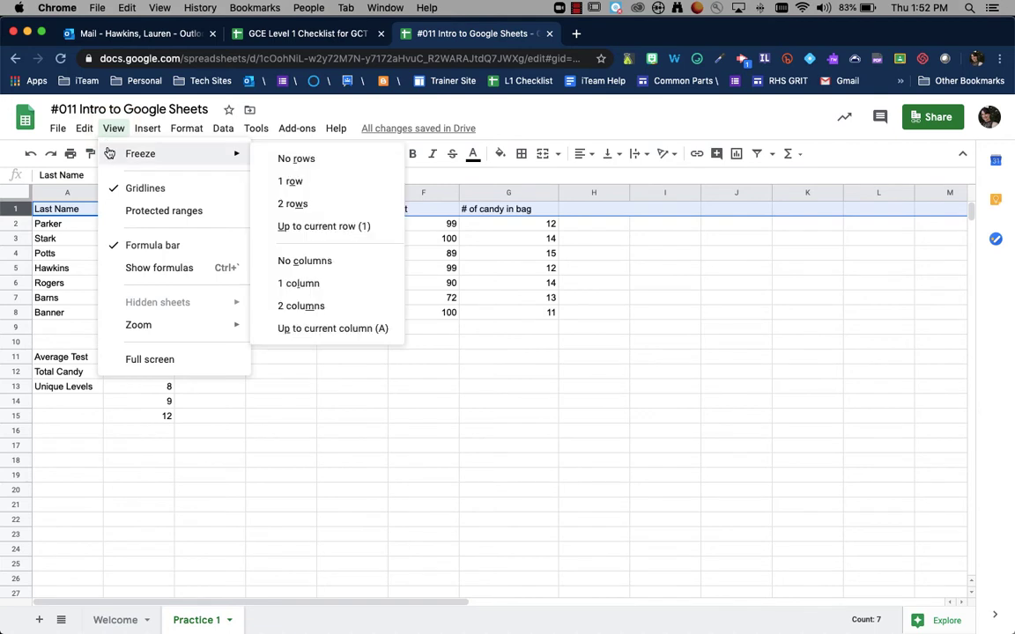
{"action": "left_click", "coordinate": [270, 181]}
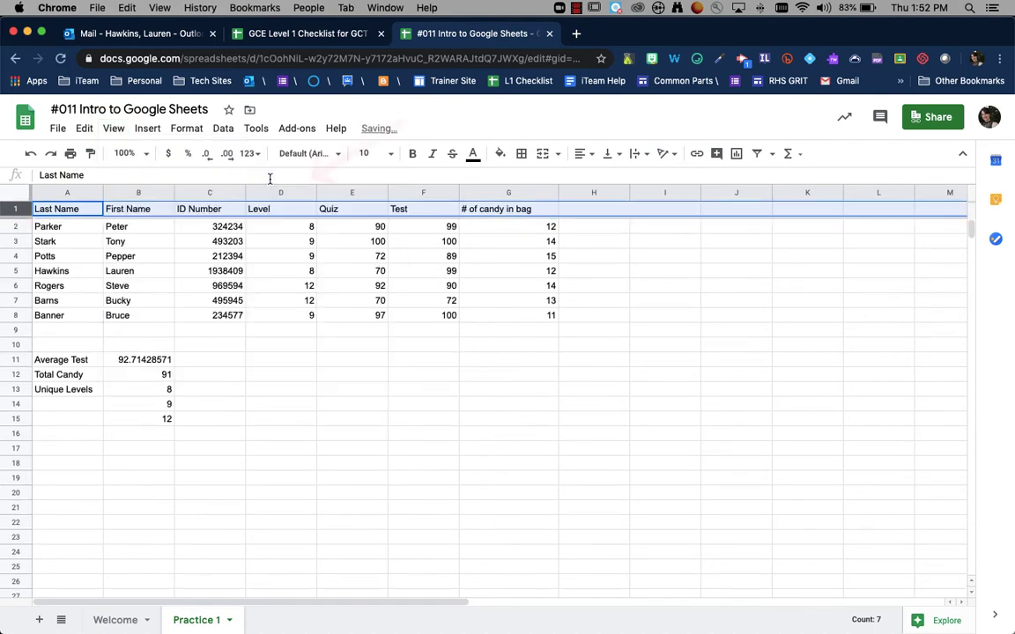
{"action": "left_click", "coordinate": [268, 403]}
{"action": "scroll", "coordinate": [267, 403], "scroll_direction": "down", "scroll_amount": 3}
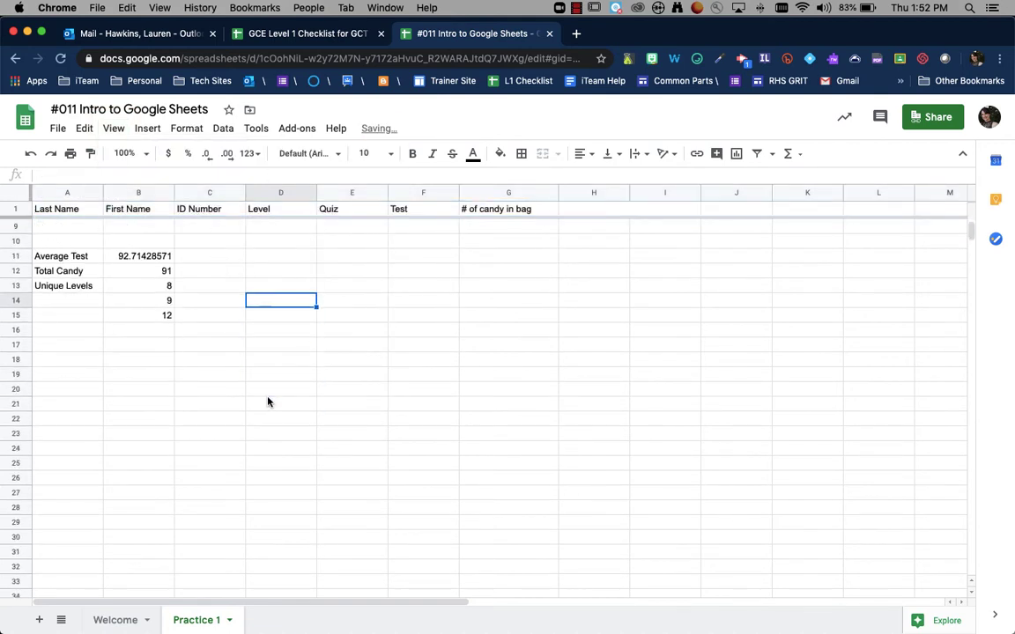
{"action": "scroll", "coordinate": [267, 402], "scroll_direction": "up", "scroll_amount": 2}
{"action": "scroll", "coordinate": [267, 392], "scroll_direction": "up", "scroll_amount": 2}
{"action": "scroll", "coordinate": [266, 392], "scroll_direction": "down", "scroll_amount": 20}
{"action": "scroll", "coordinate": [269, 391], "scroll_direction": "up", "scroll_amount": 20}
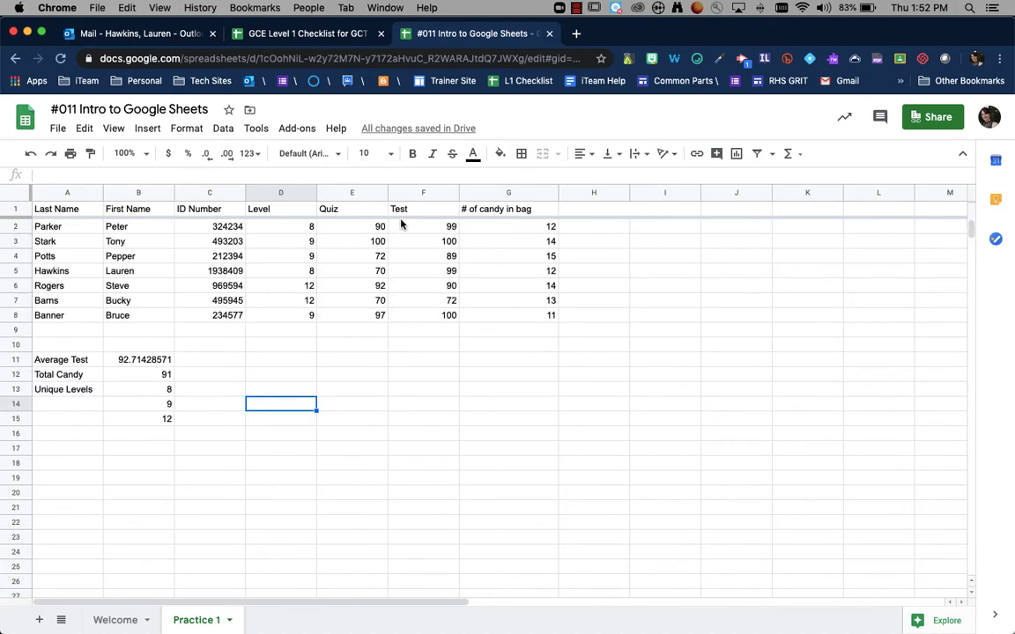
- Sort the sheet by the Test column from highest to lowest and tick off the freezing and sorting tasks on the Welcome checklist
{"action": "left_click", "coordinate": [427, 193]}
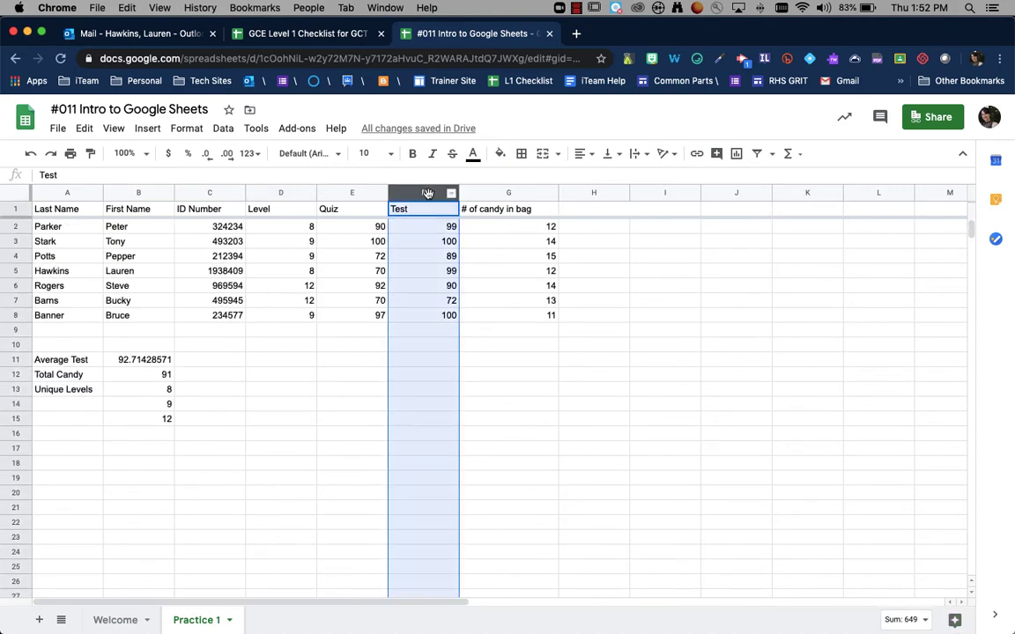
{"action": "left_click", "coordinate": [226, 129]}
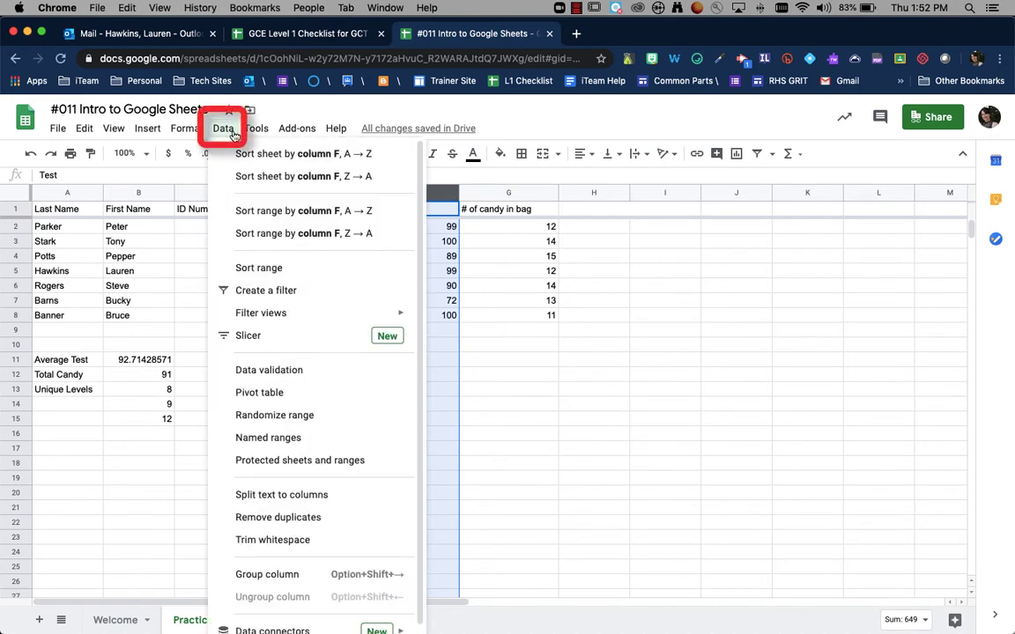
{"action": "left_click", "coordinate": [241, 176]}
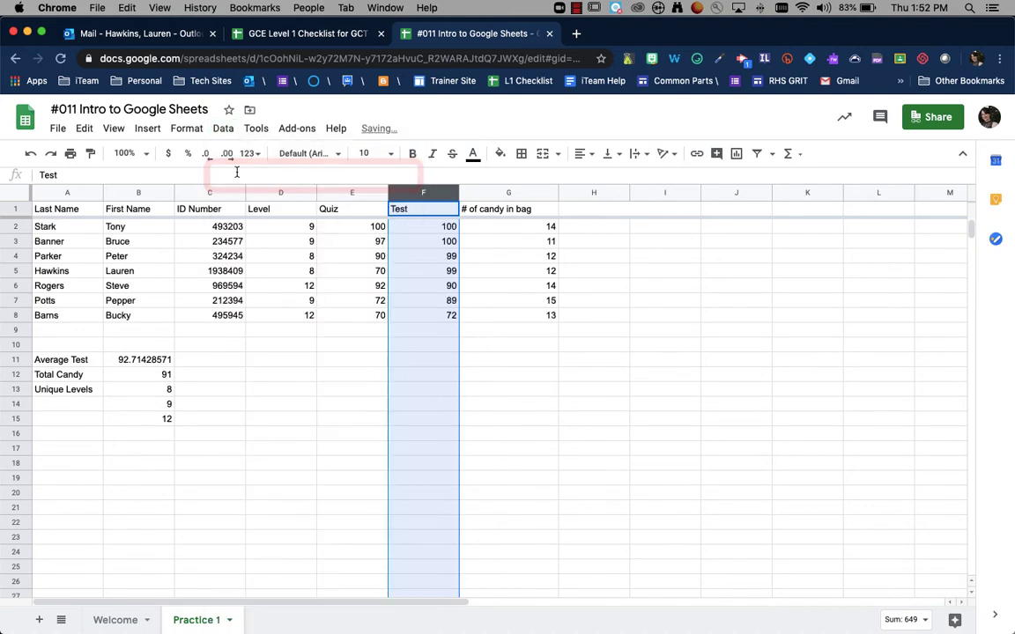
{"action": "left_click", "coordinate": [322, 395]}
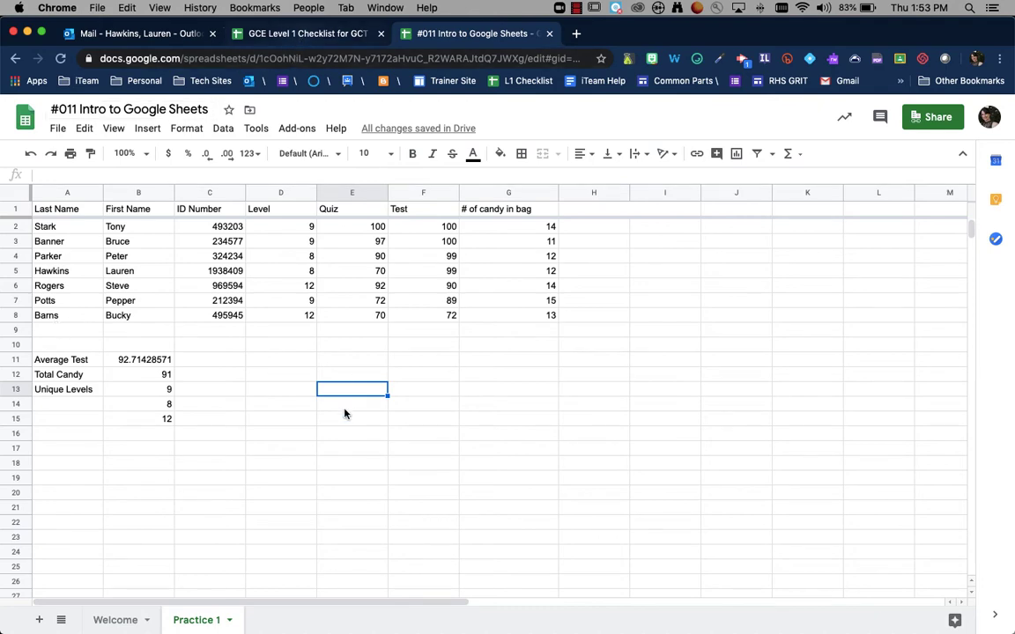
{"action": "left_click", "coordinate": [115, 619]}
{"action": "left_click", "coordinate": [480, 498]}
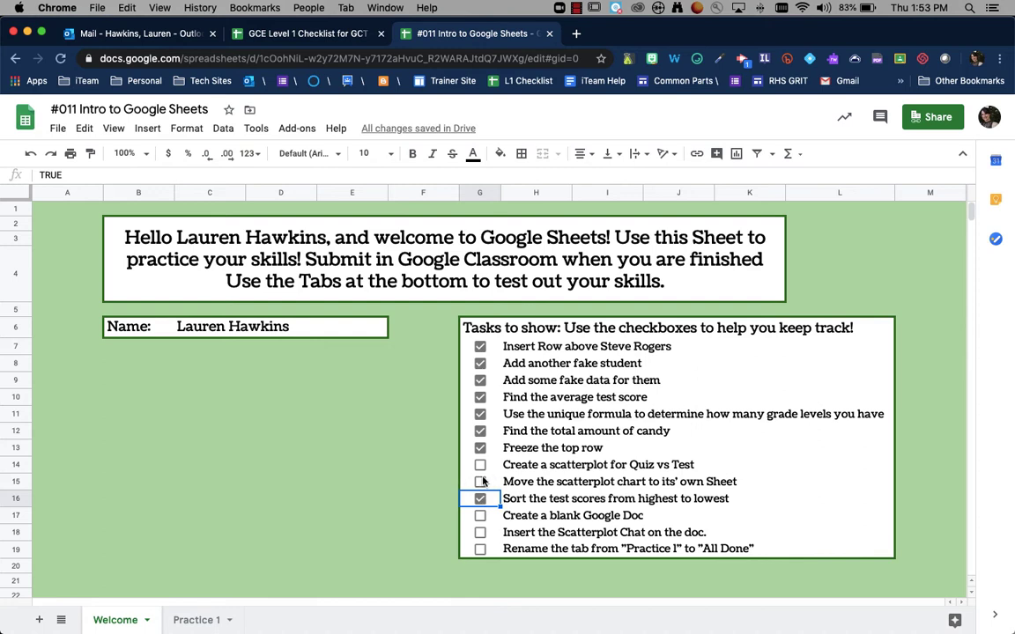
- Insert the suggested Test vs. Quiz scatter chart from Explore for the Quiz and Test columns of Practice 1
{"action": "left_click", "coordinate": [200, 617]}
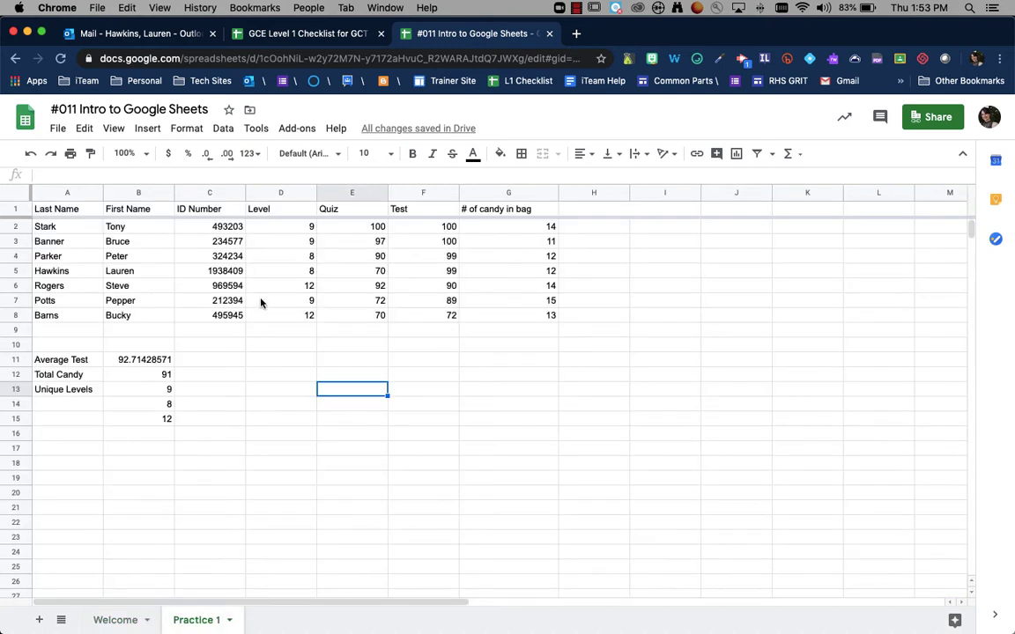
{"action": "left_click", "coordinate": [334, 194]}
{"action": "left_click", "coordinate": [422, 192], "text": "shift"}
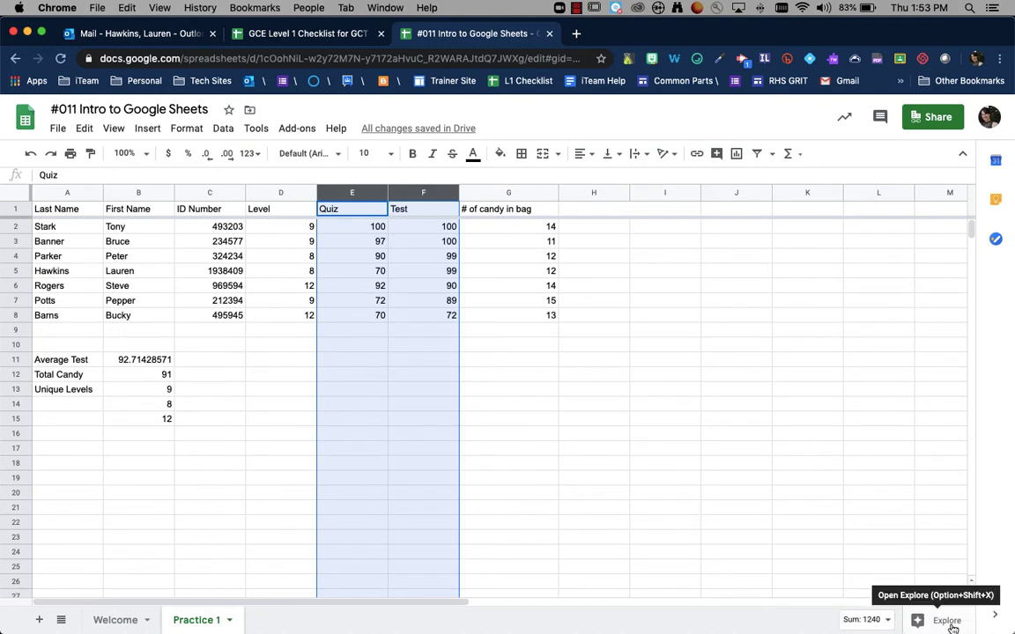
{"action": "left_click", "coordinate": [953, 628]}
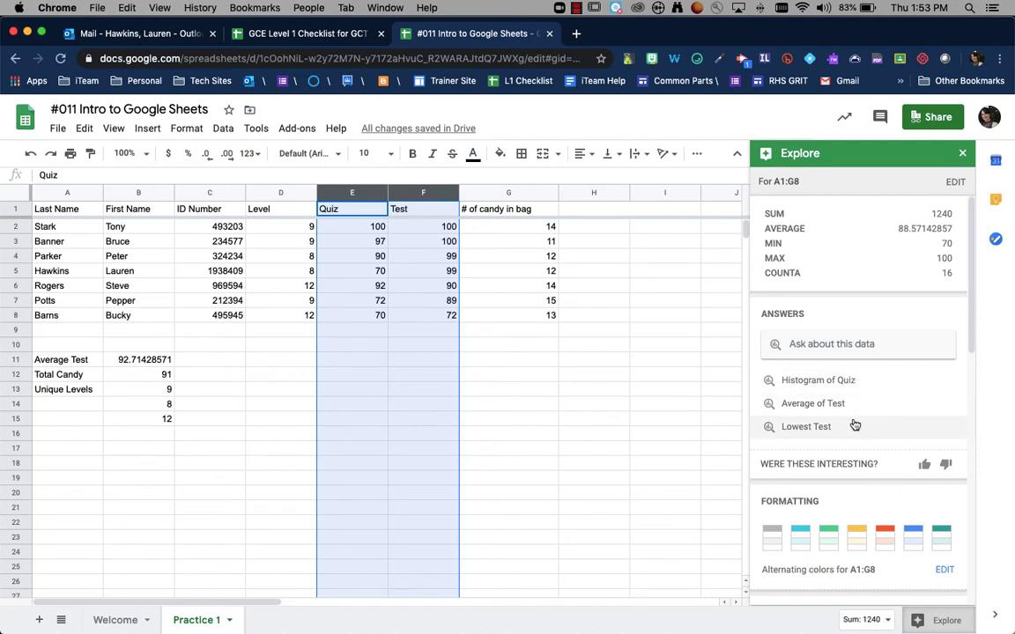
{"action": "scroll", "coordinate": [855, 425], "scroll_direction": "down", "scroll_amount": 6}
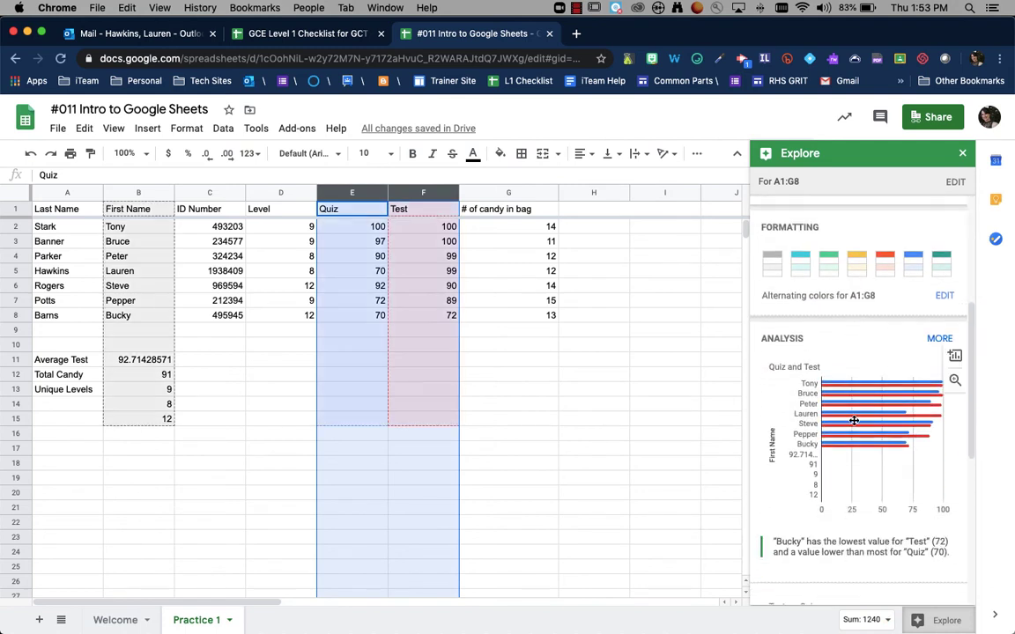
{"action": "scroll", "coordinate": [858, 488], "scroll_direction": "down", "scroll_amount": 5}
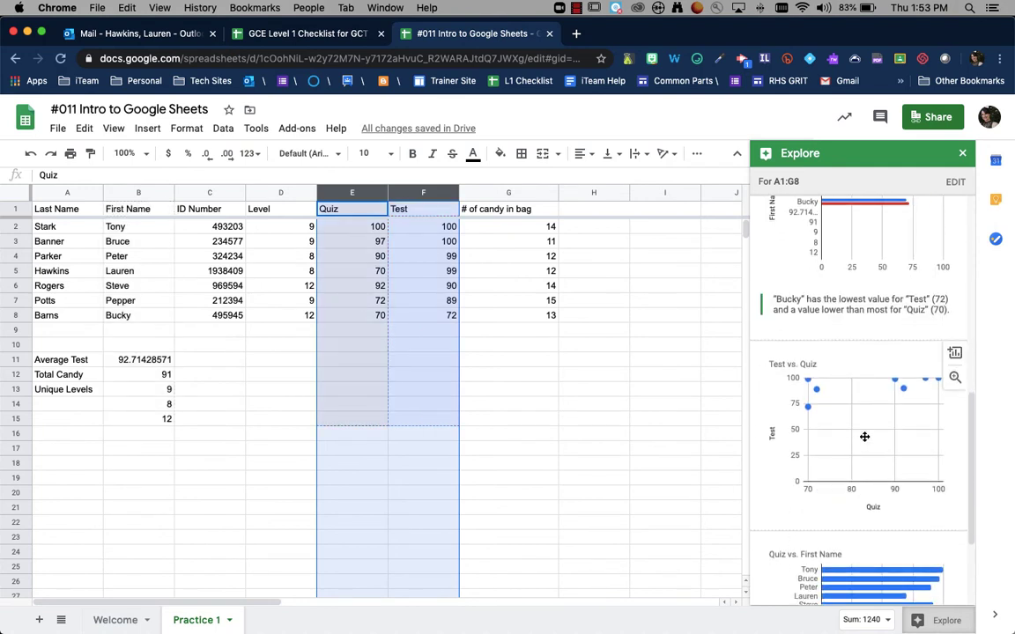
{"action": "left_click", "coordinate": [955, 354]}
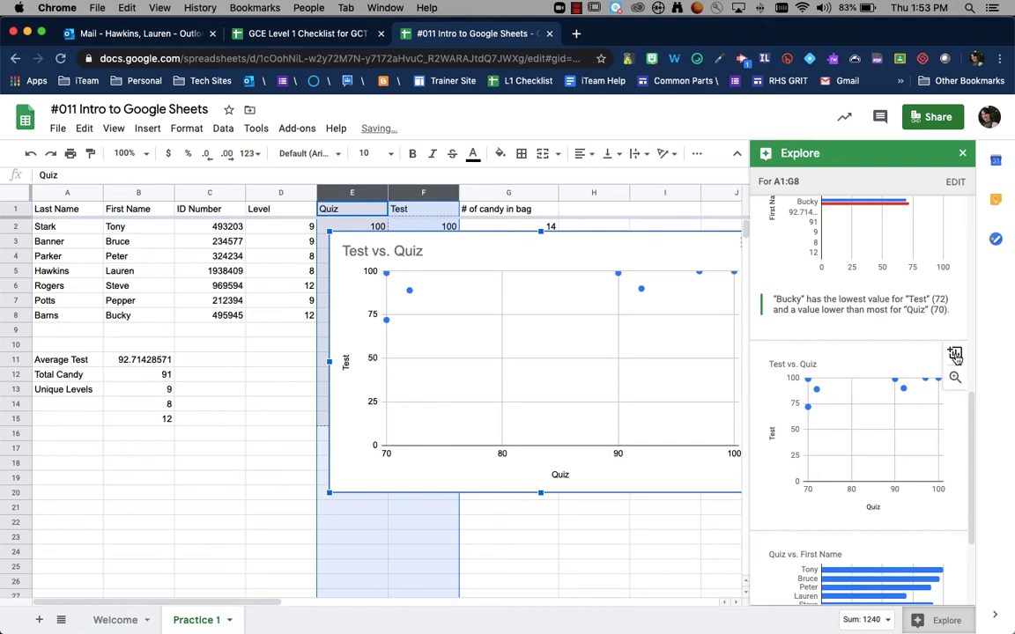
{"action": "left_click", "coordinate": [963, 155]}
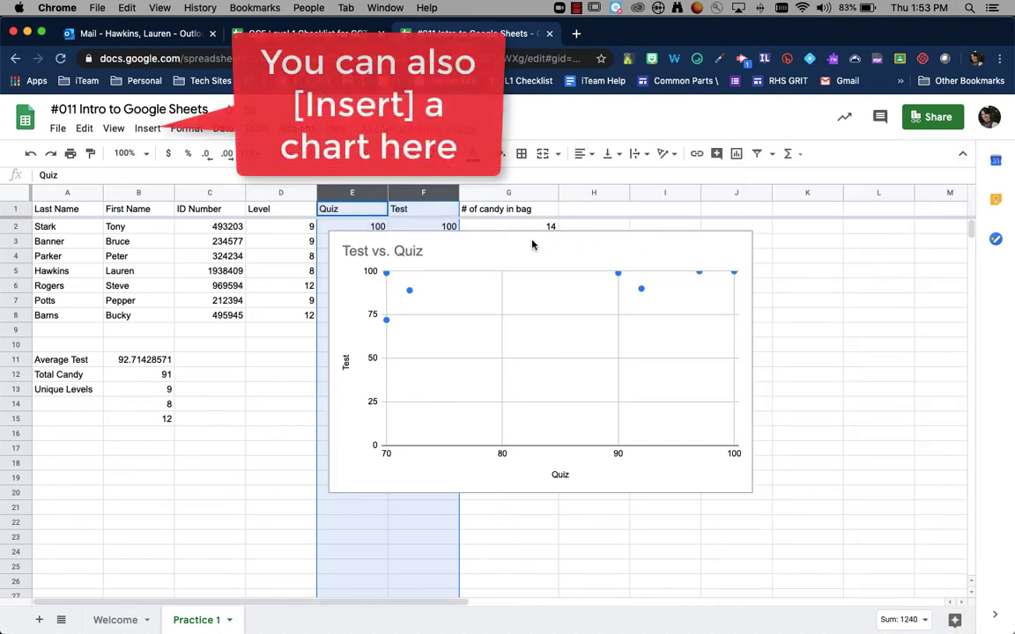
- Set the maximum of the scatter chart's horizontal axis to 105
{"action": "left_click", "coordinate": [532, 249]}
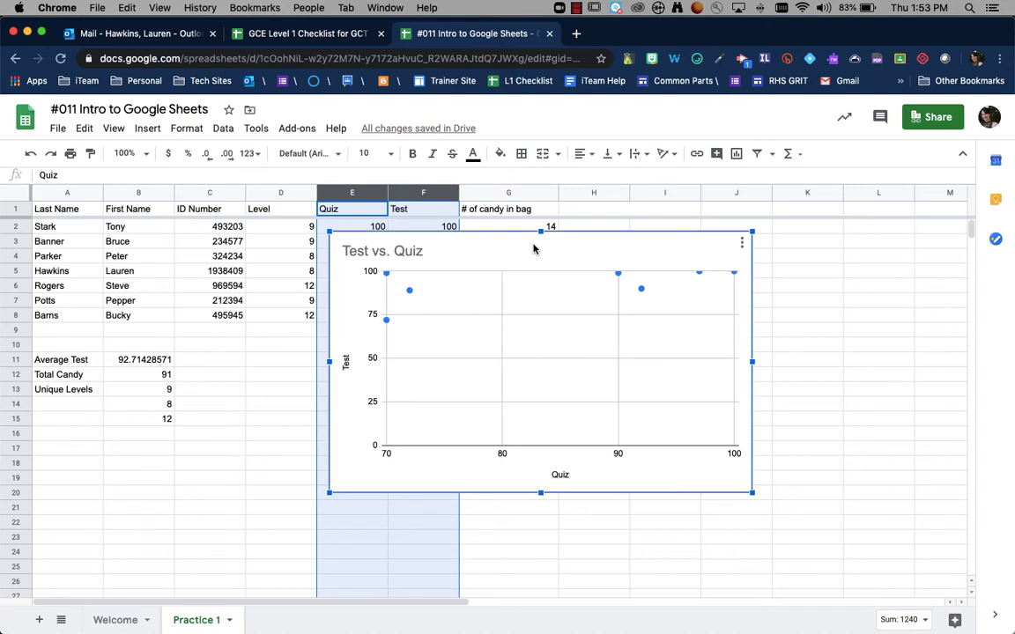
{"action": "double_click", "coordinate": [533, 250]}
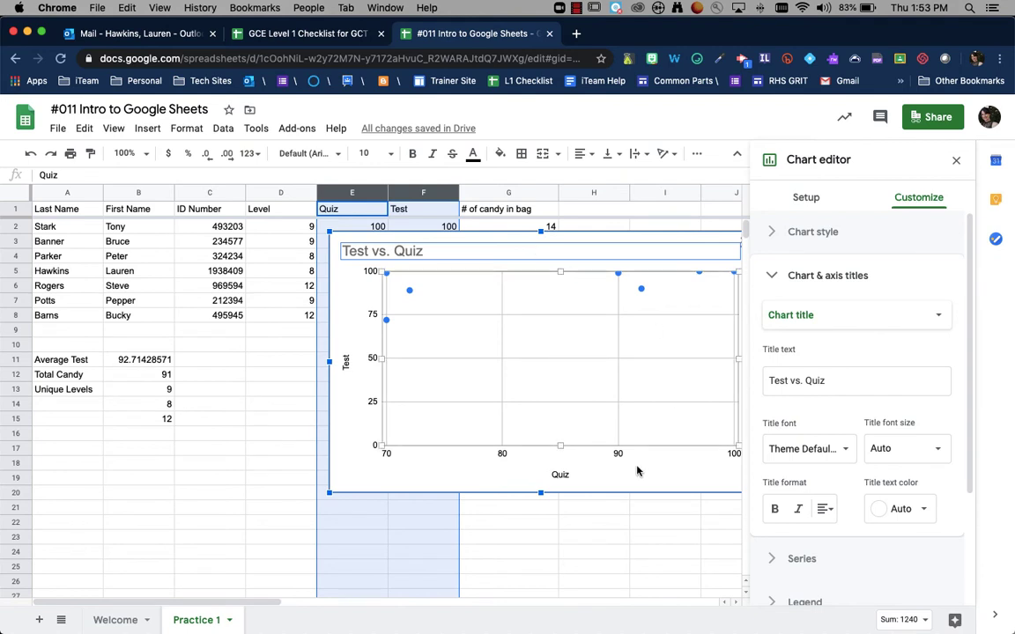
{"action": "left_click", "coordinate": [724, 456]}
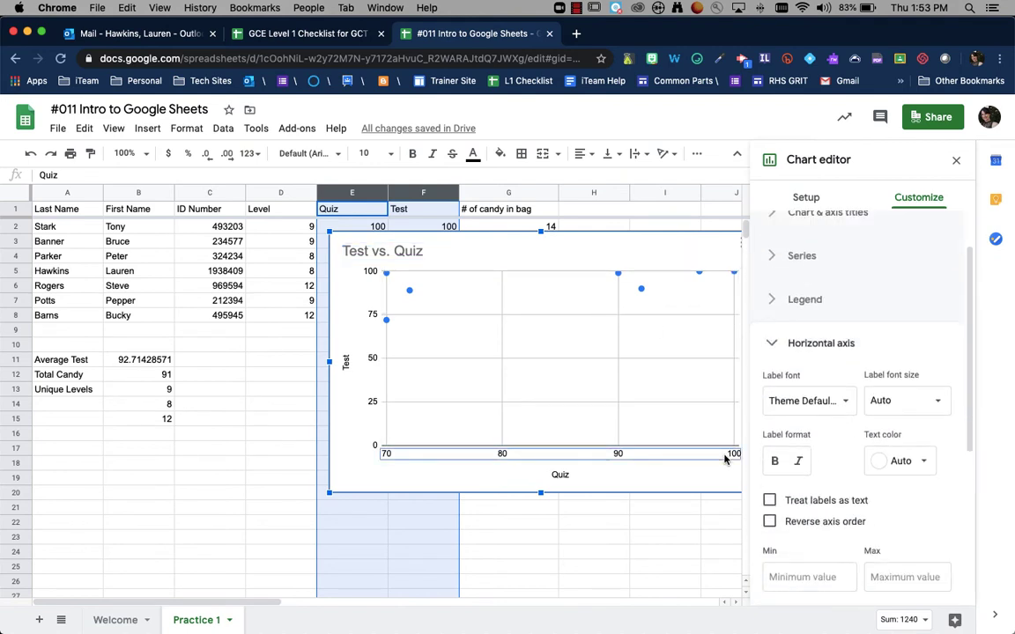
{"action": "scroll", "coordinate": [837, 445], "scroll_direction": "down", "scroll_amount": 2}
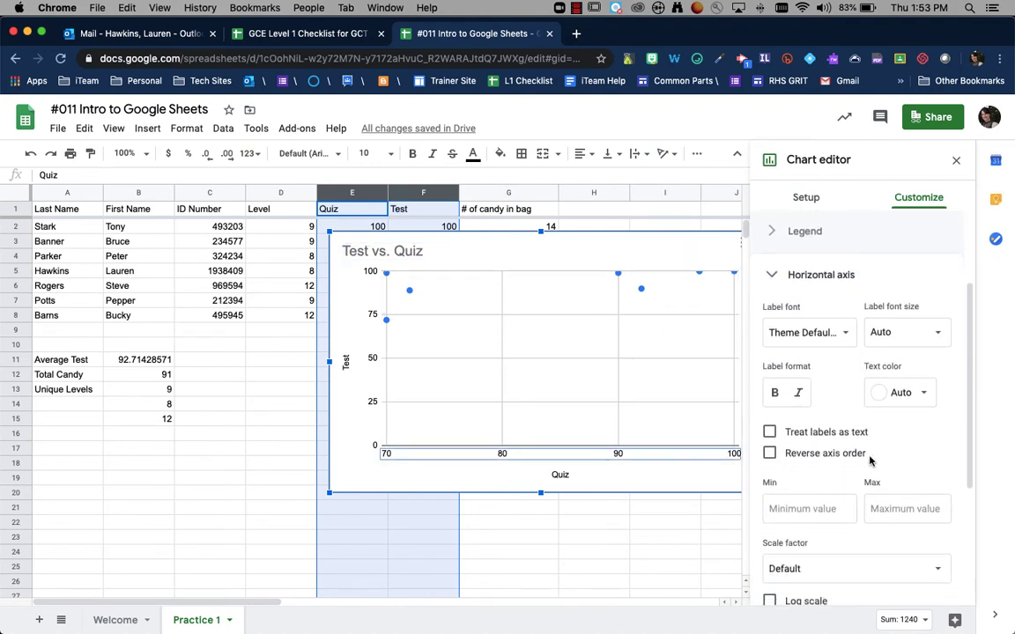
{"action": "left_click", "coordinate": [885, 498]}
{"action": "type", "text": "105"}
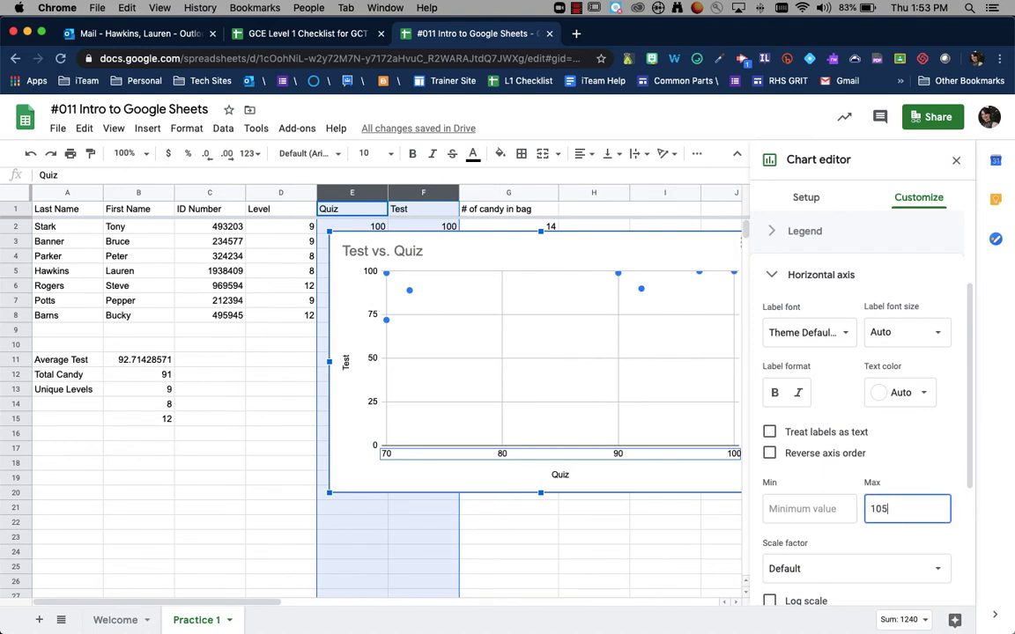
{"action": "key", "text": "Return"}
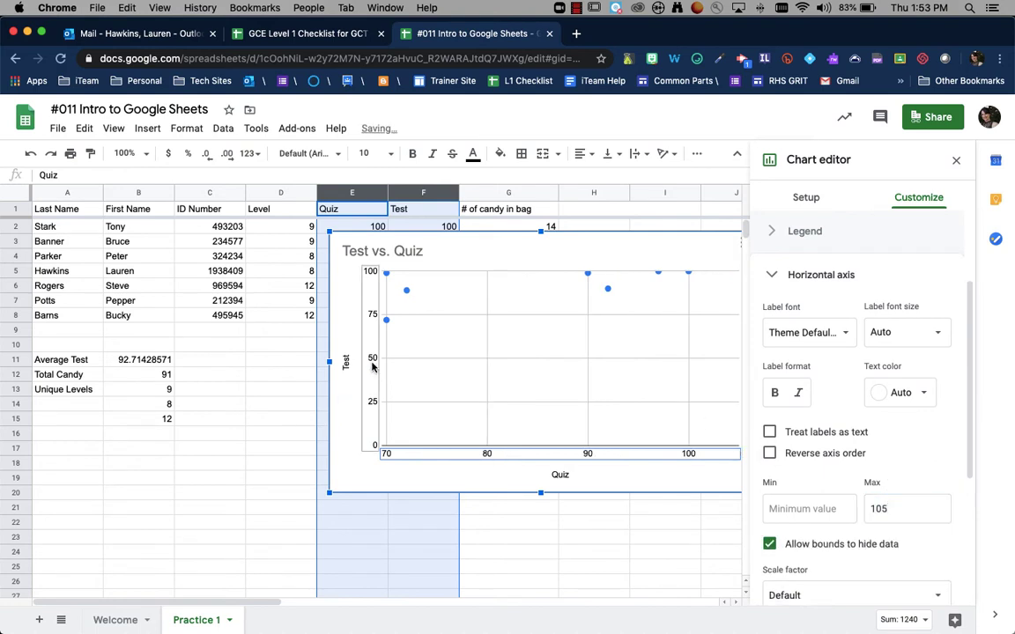
- Set the maximum of the scatter chart's vertical axis to 105
{"action": "key", "text": "super+z"}
{"action": "left_click", "coordinate": [892, 396]}
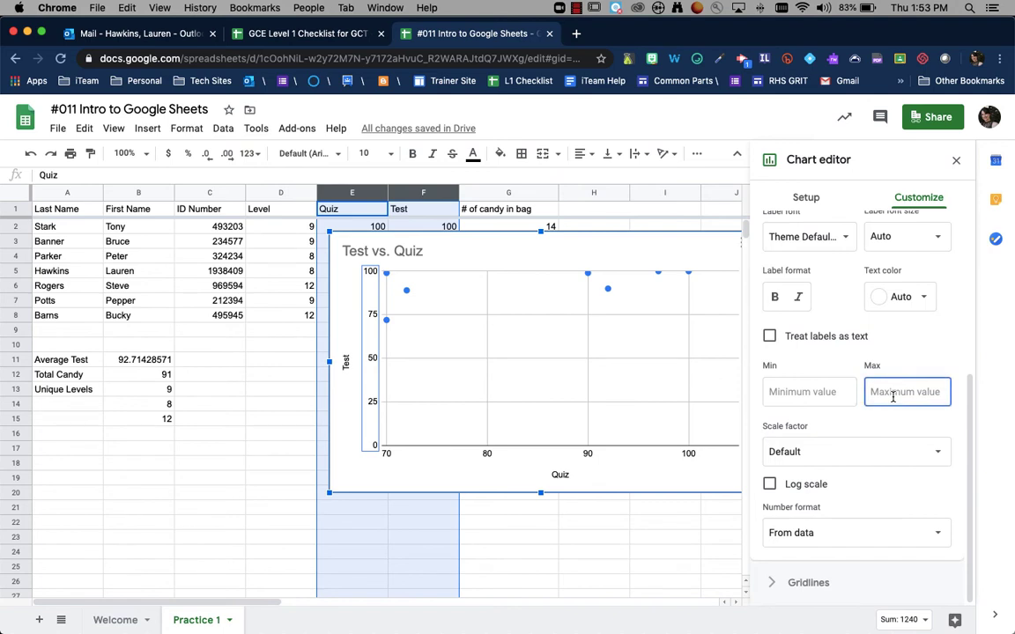
{"action": "type", "text": "105"}
{"action": "left_click", "coordinate": [890, 357]}
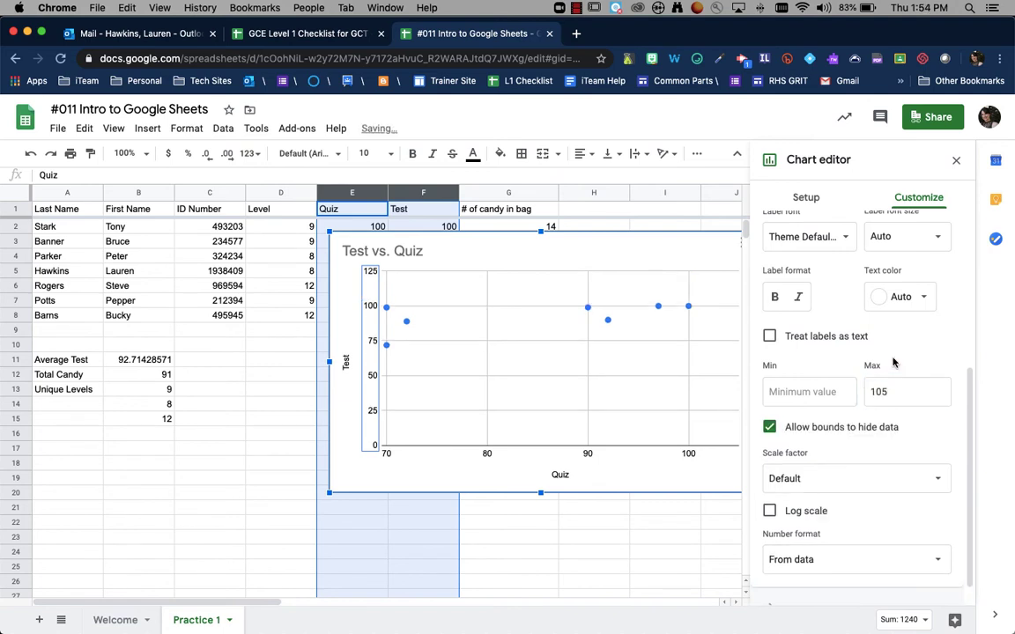
- Review the editing options for the chart's Test series, chart title, and vertical and horizontal axis titles
{"action": "left_click", "coordinate": [589, 309]}
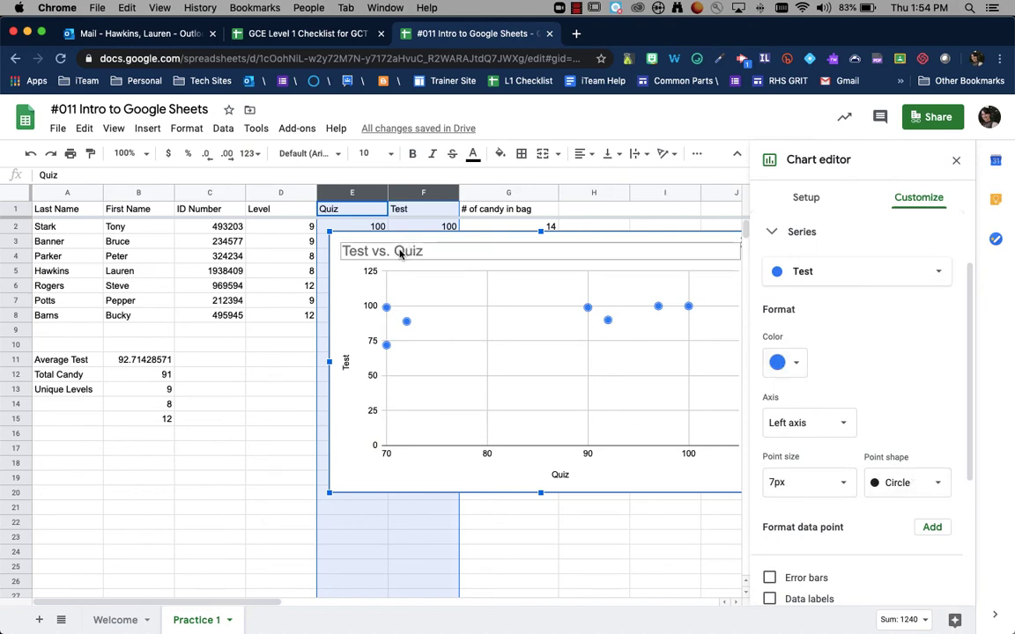
{"action": "left_click", "coordinate": [398, 251]}
{"action": "left_click", "coordinate": [347, 363]}
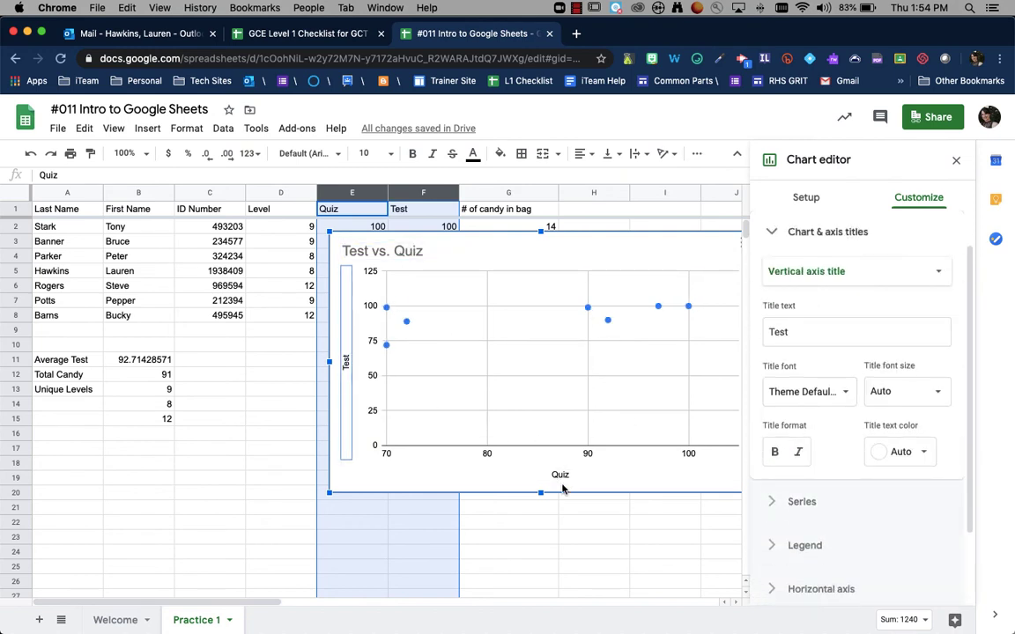
{"action": "left_click", "coordinate": [564, 476]}
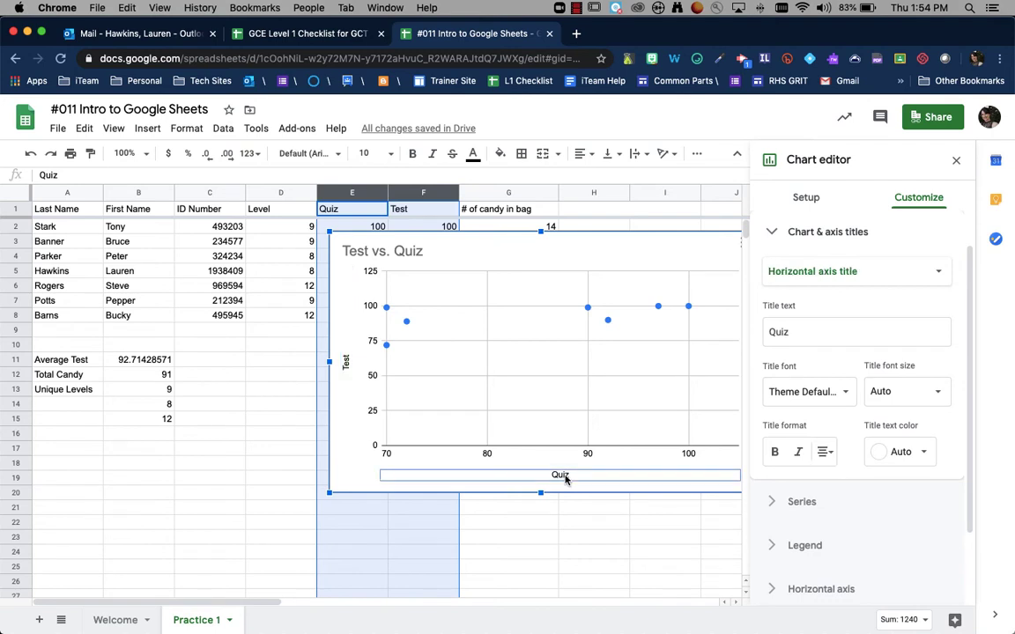
{"action": "left_click", "coordinate": [955, 160]}
- Move the Test vs. Quiz scatter chart to its own sheet
{"action": "left_click", "coordinate": [738, 247]}
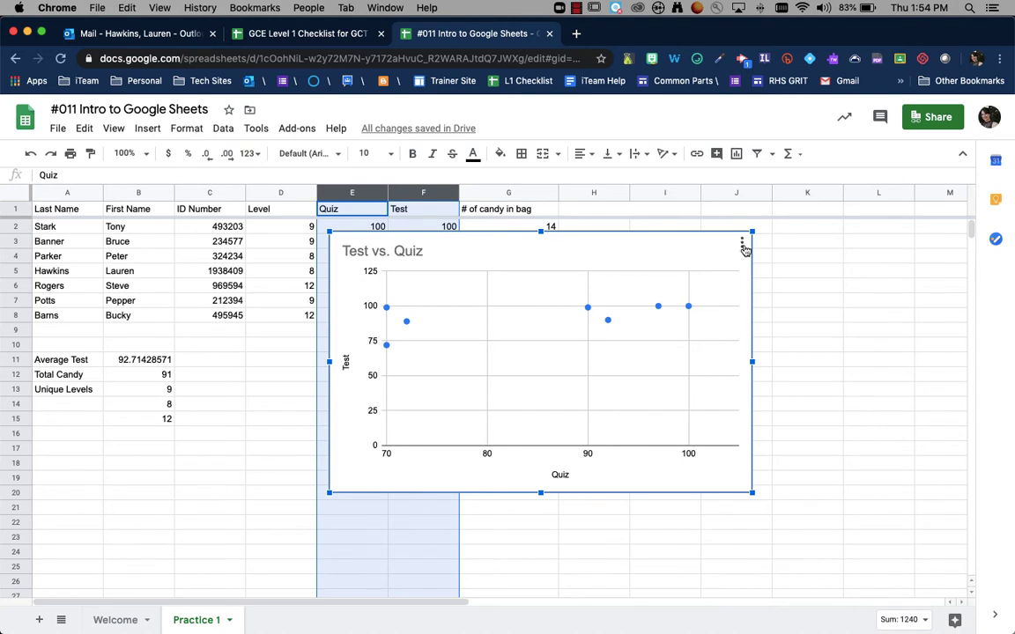
{"action": "left_click", "coordinate": [742, 244]}
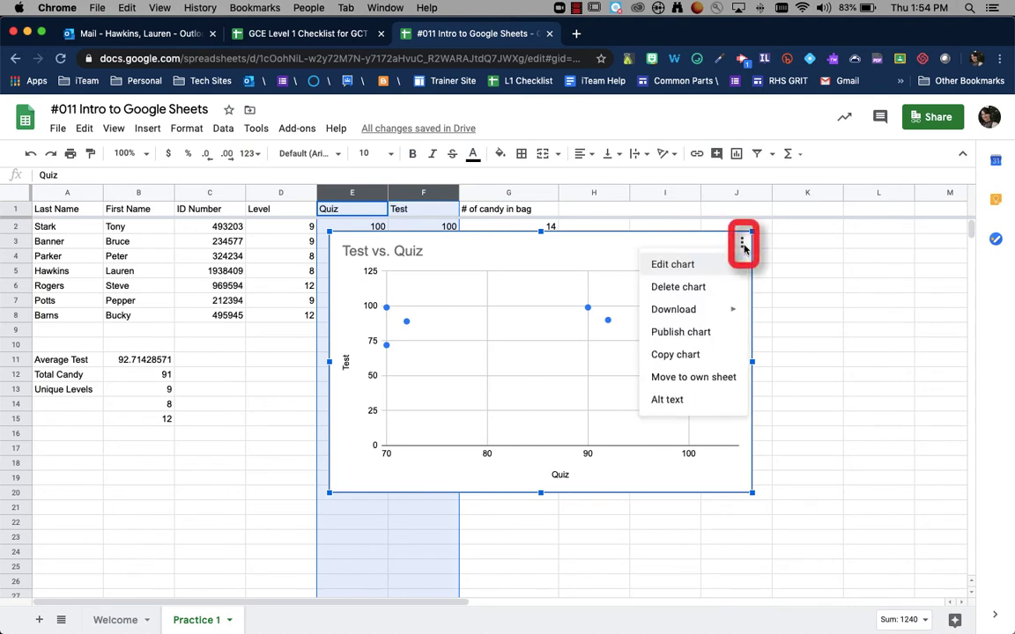
{"action": "mouse_move", "coordinate": [733, 309]}
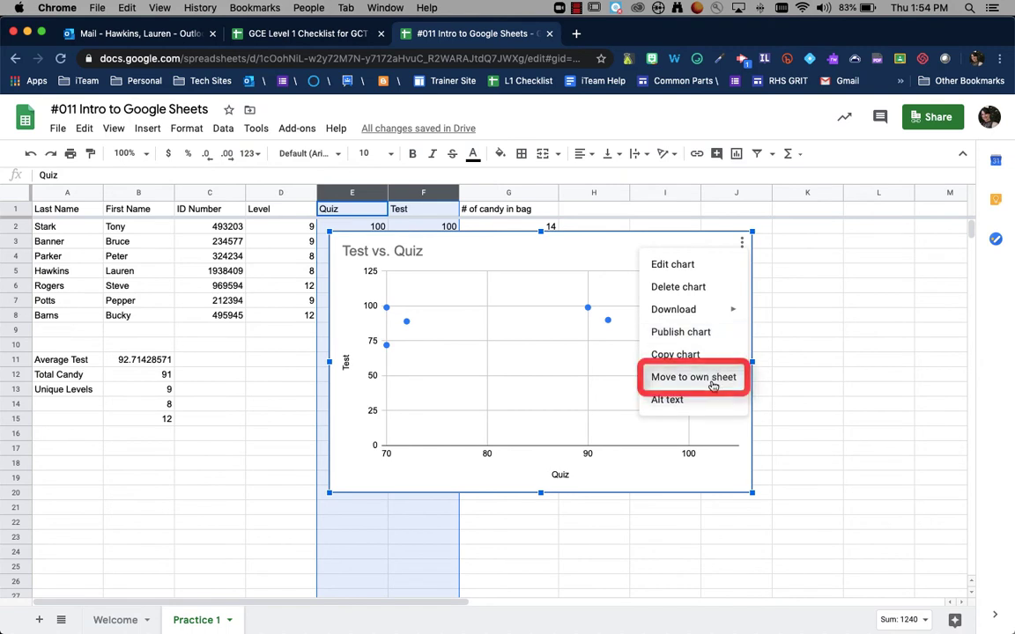
{"action": "left_click", "coordinate": [714, 385]}
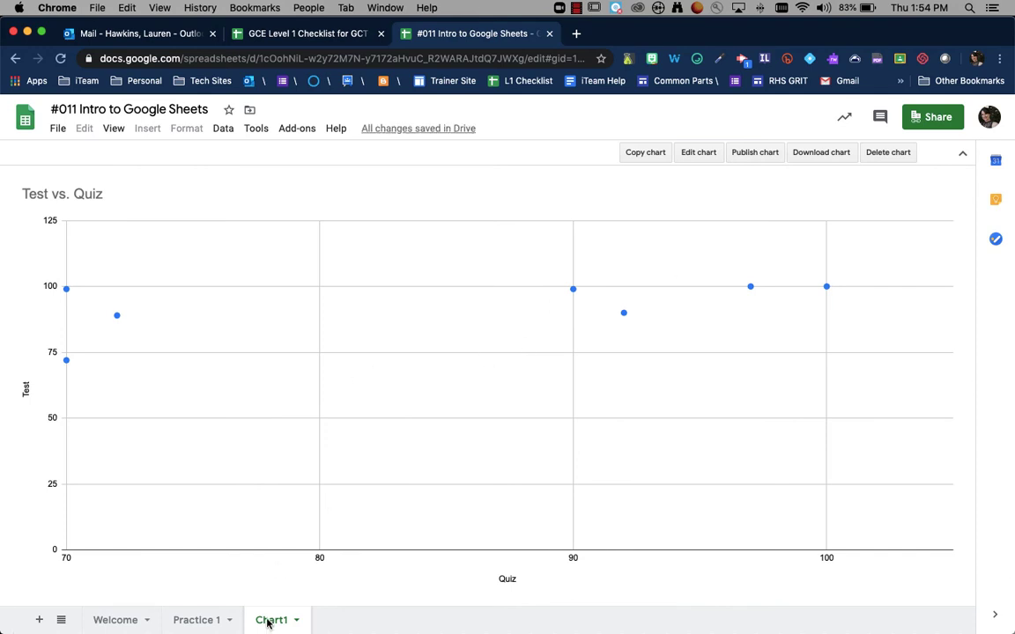
- Rename the sheet holding the Test vs. Quiz chart as "Chart here"
{"action": "double_click", "coordinate": [267, 621]}
{"action": "type", "text": "Chart here"}
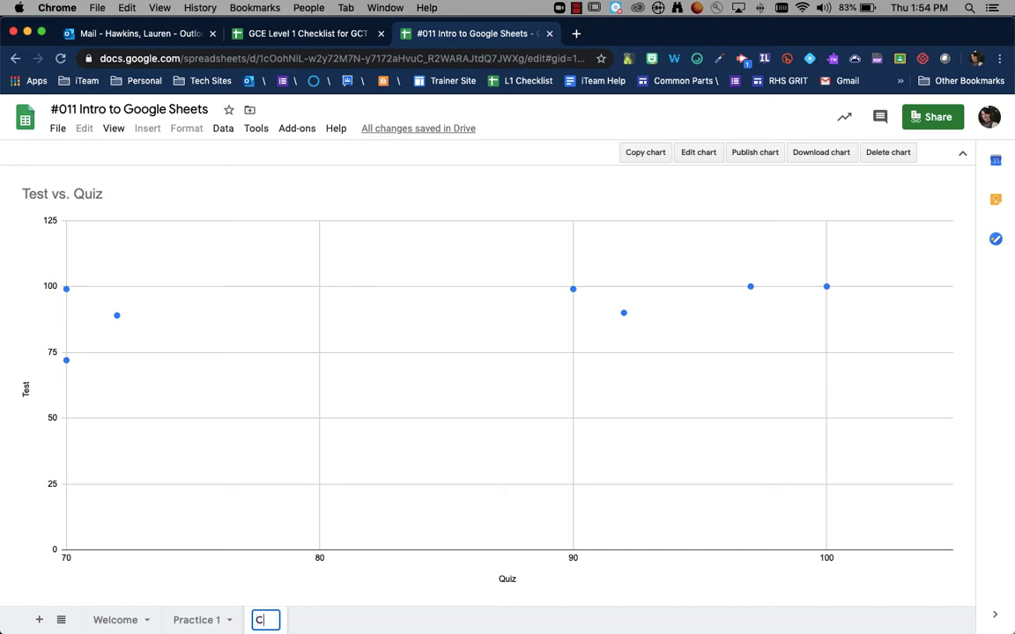
{"action": "key", "text": "Return"}
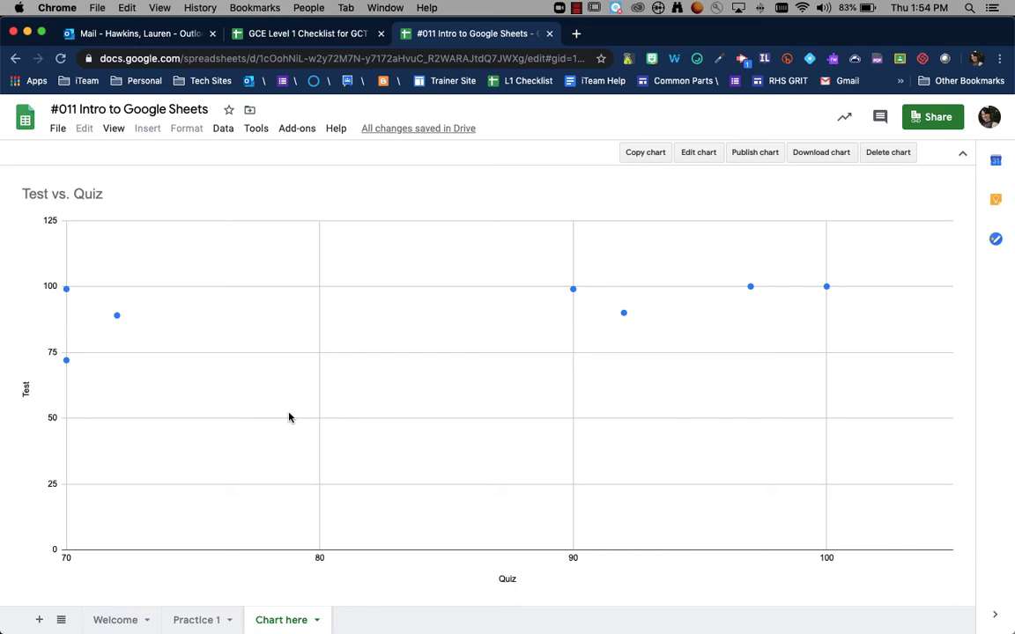
- Open Google Drive in a new browser tab and show its options for creating a new file
{"action": "key", "text": "super+t"}
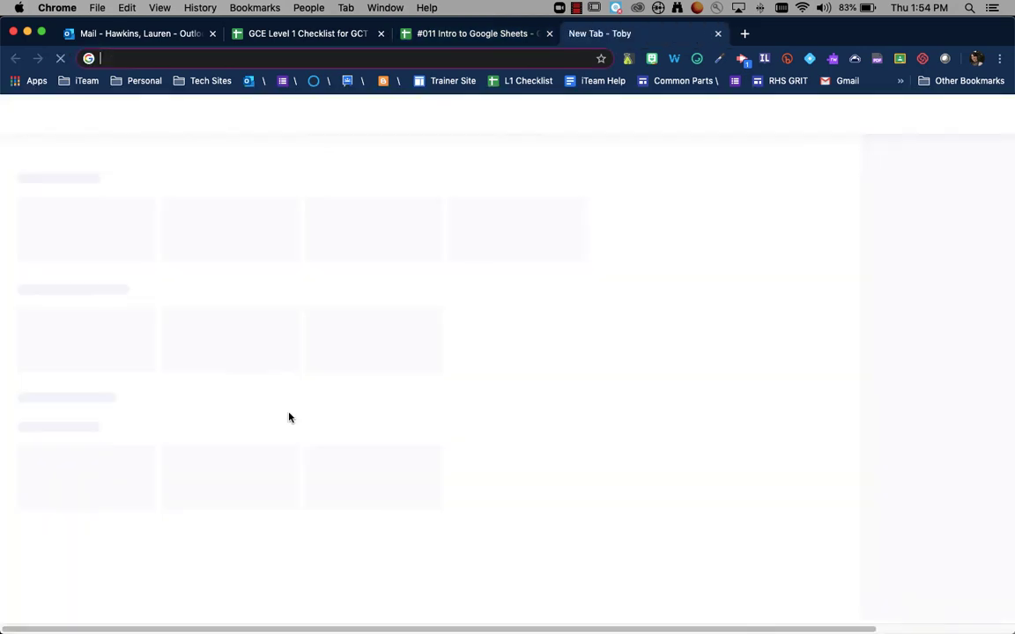
{"action": "type", "text": "dr"}
{"action": "key", "text": "Return"}
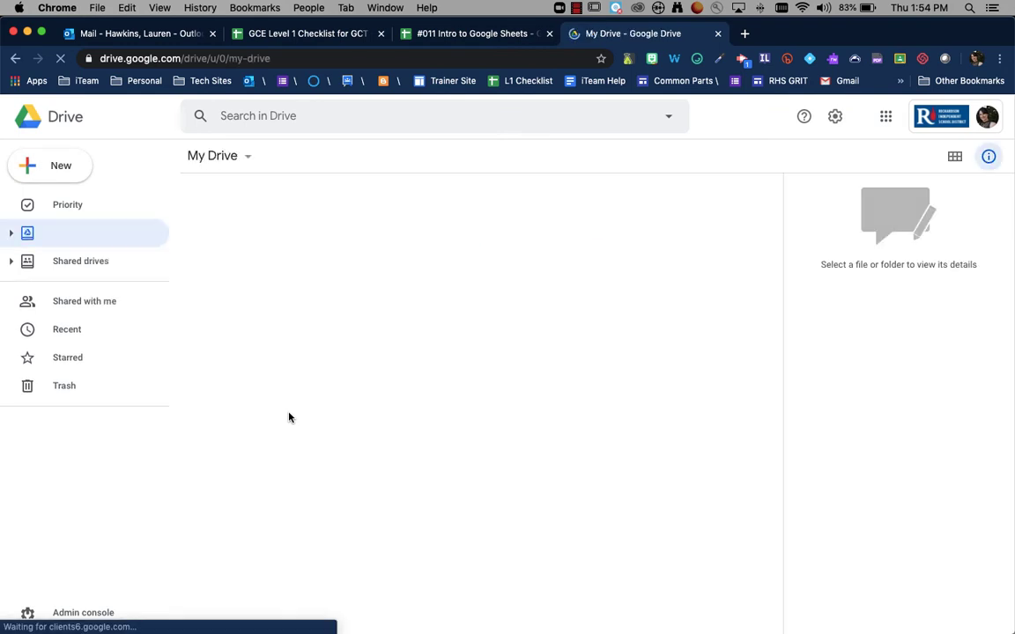
{"action": "left_click", "coordinate": [78, 180]}
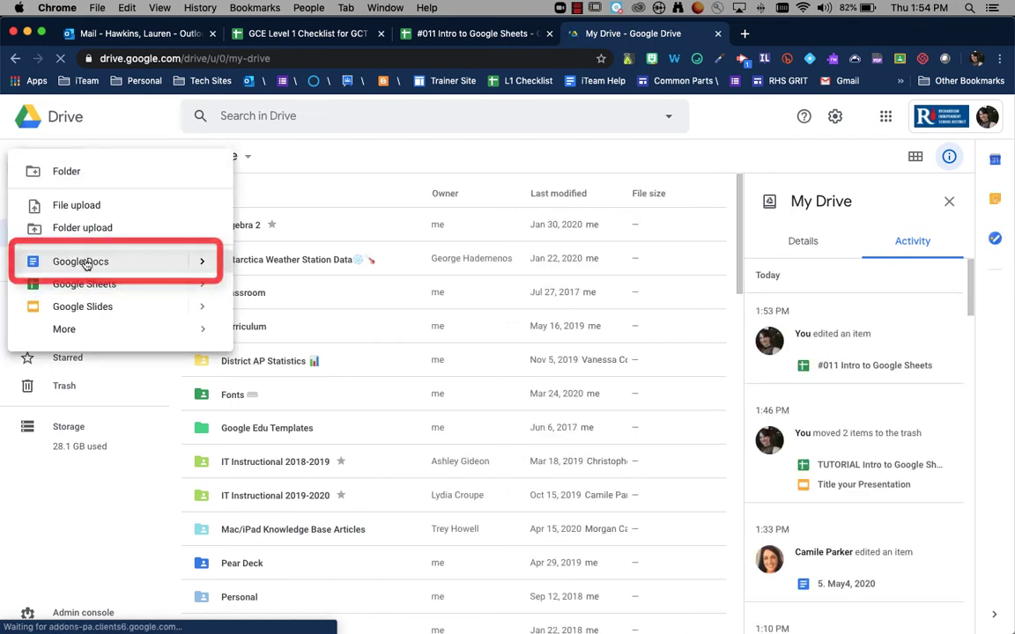
- Create a blank Google Doc in the Drive tab by loading the address docs.new
{"action": "double_click", "coordinate": [304, 58]}
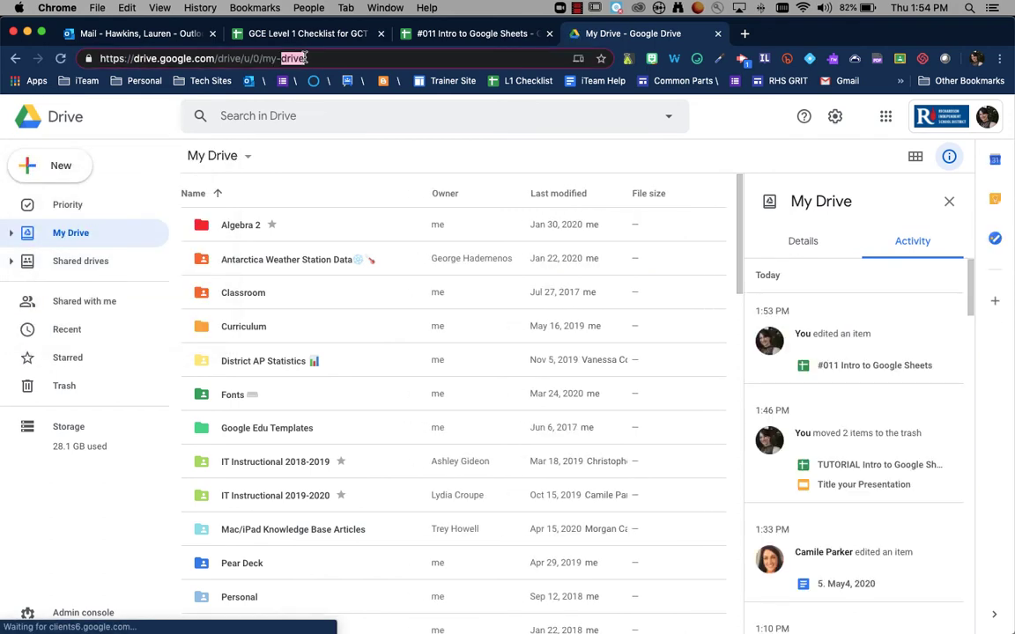
{"action": "key", "text": "super+a"}
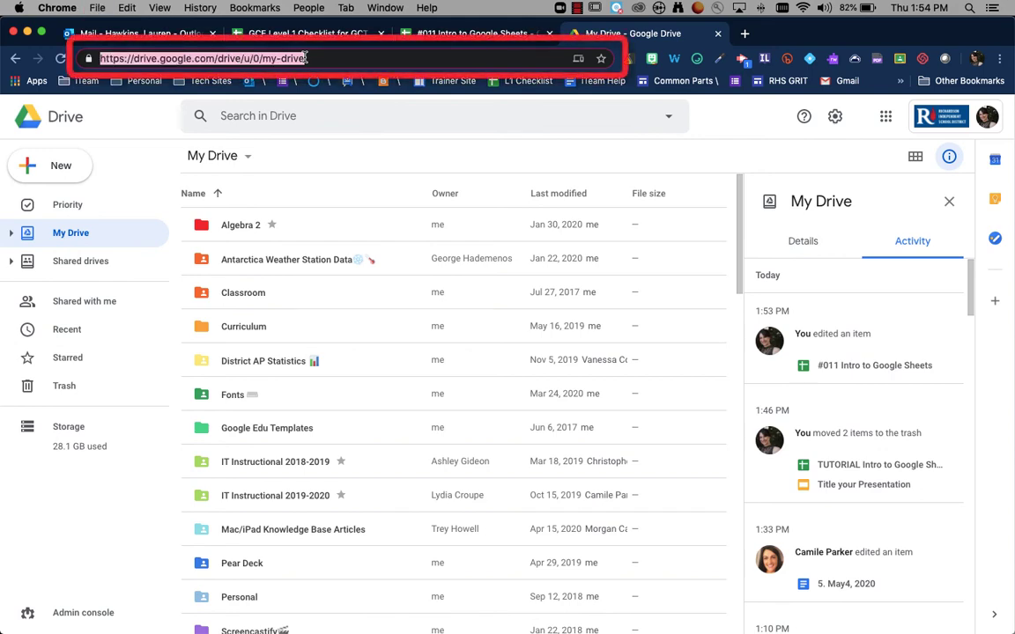
{"action": "type", "text": "docs.new"}
{"action": "key", "text": "Return"}
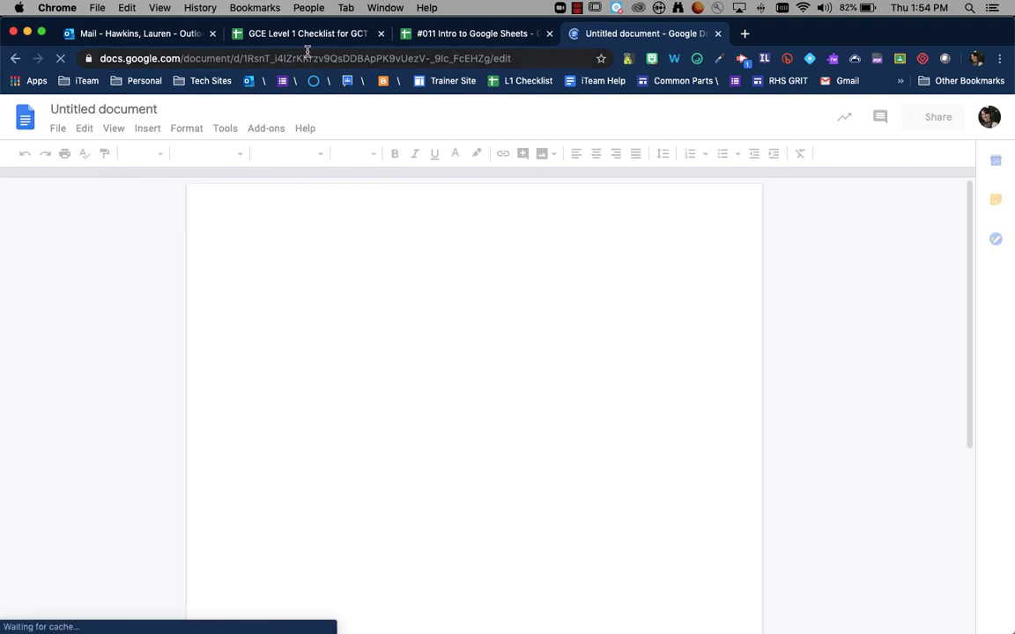
- Title the blank document "#011 Chart into Doc"
{"action": "left_click", "coordinate": [154, 108]}
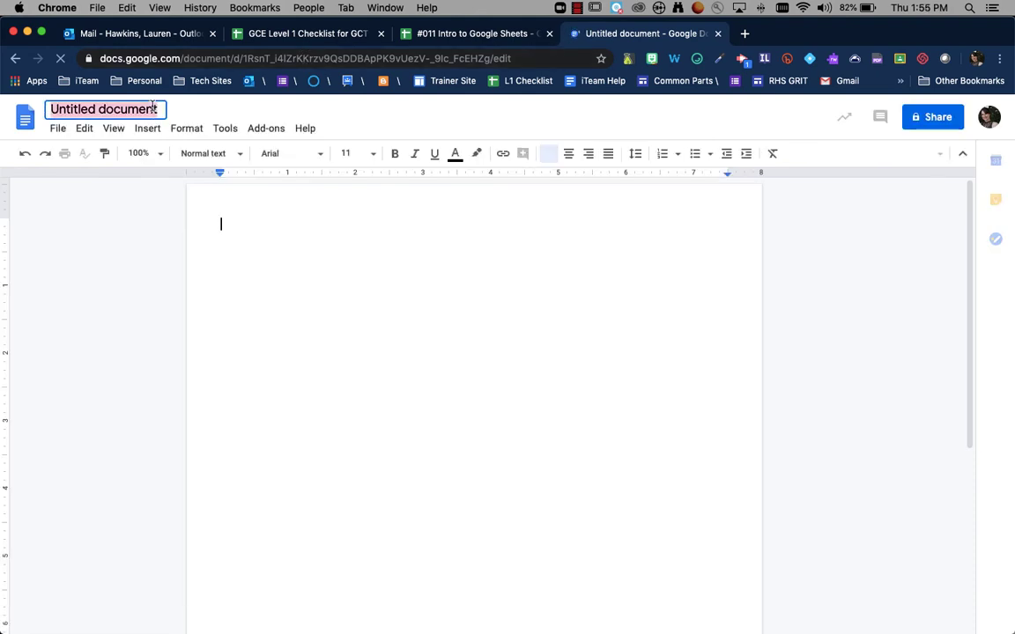
{"action": "type", "text": "#0"}
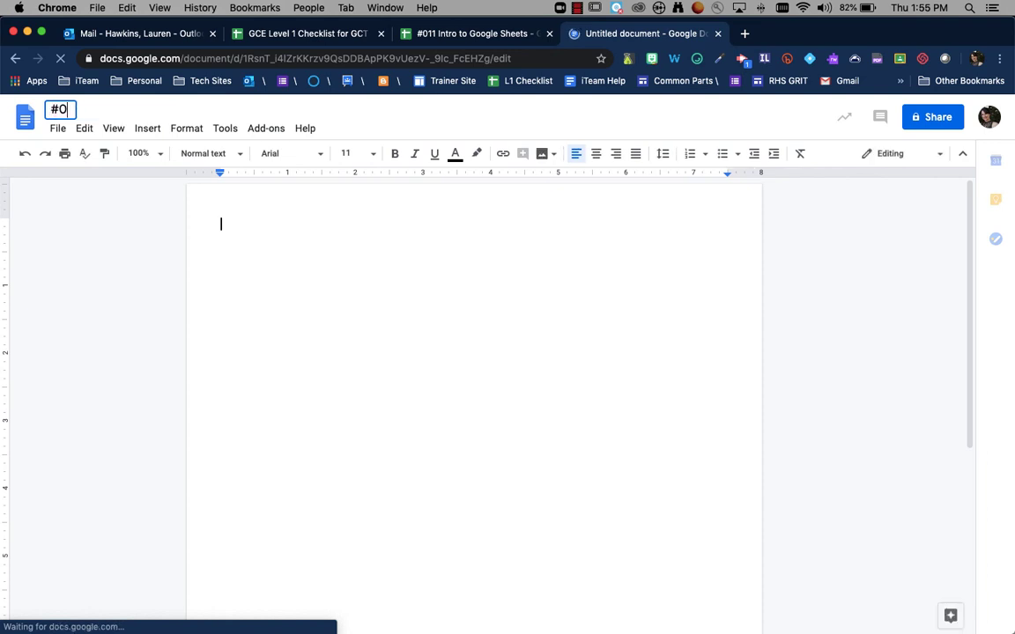
{"action": "type", "text": "11 Chart into Doc"}
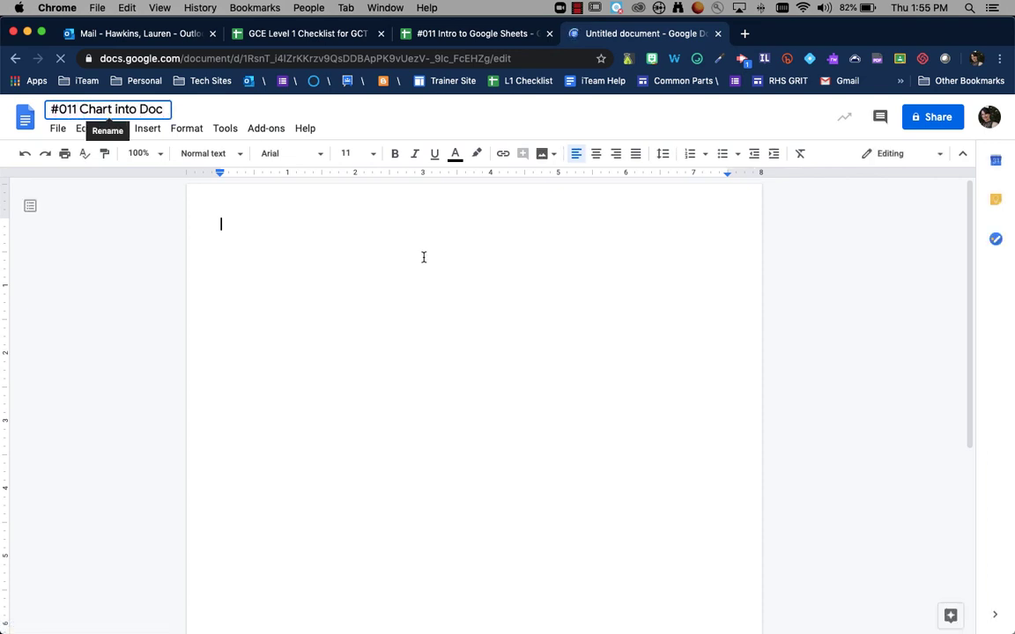
{"action": "key", "text": "Return"}
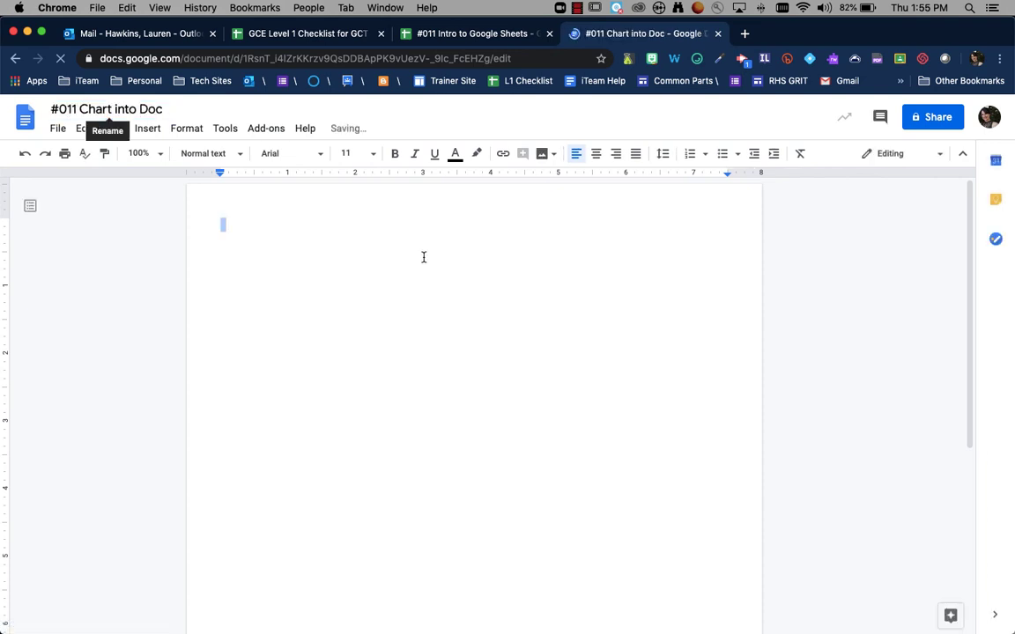
- Insert the Test vs. Quiz chart from the "#011 Intro to Google Sheets" spreadsheet into the document, keeping it linked to the spreadsheet
{"action": "left_click", "coordinate": [154, 132]}
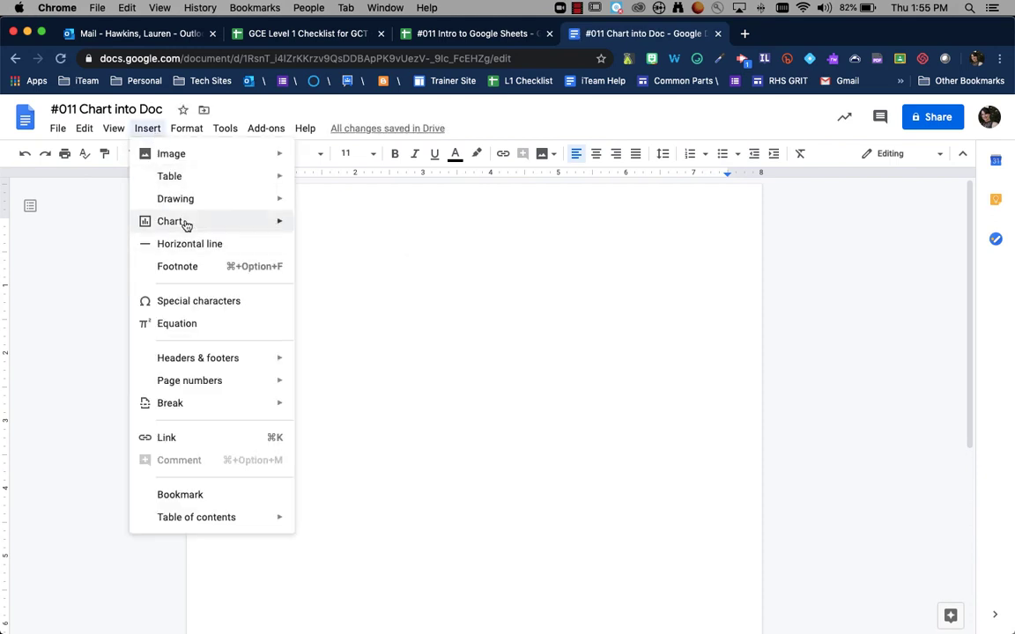
{"action": "mouse_move", "coordinate": [181, 220]}
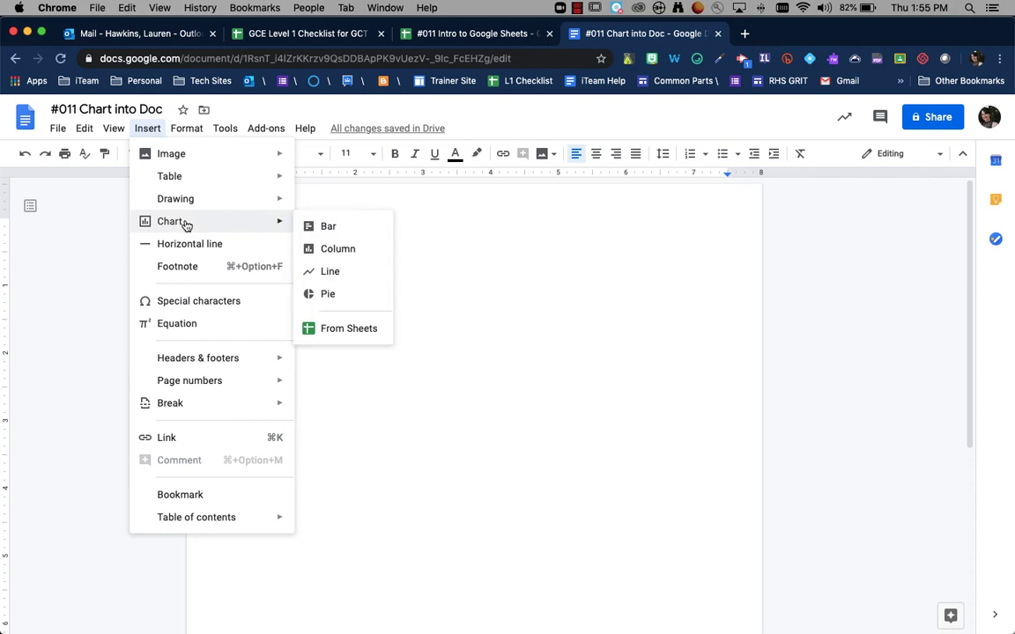
{"action": "left_click", "coordinate": [339, 332]}
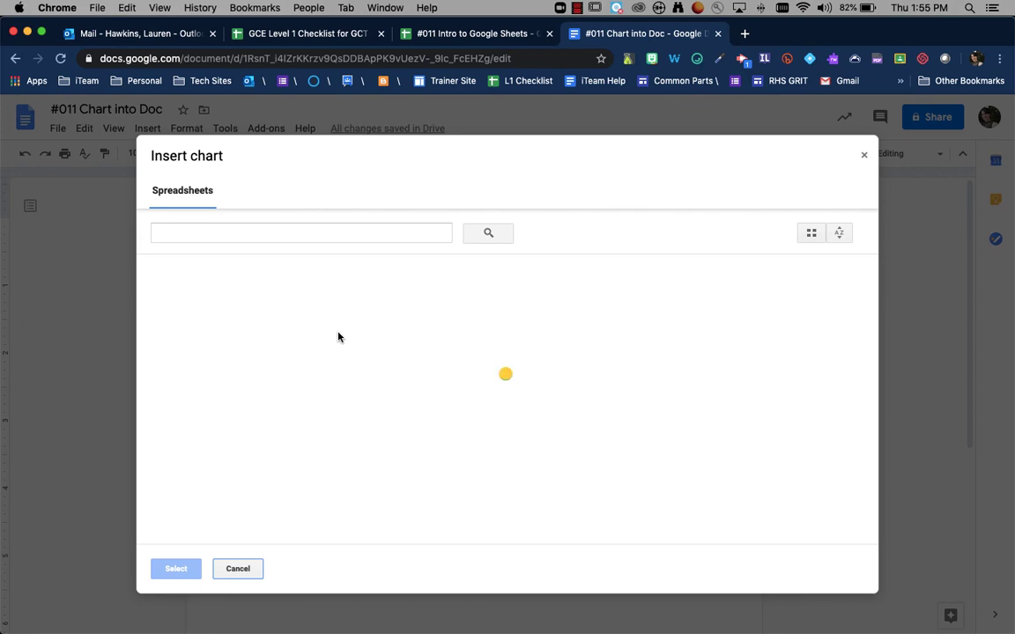
{"action": "left_click", "coordinate": [271, 300]}
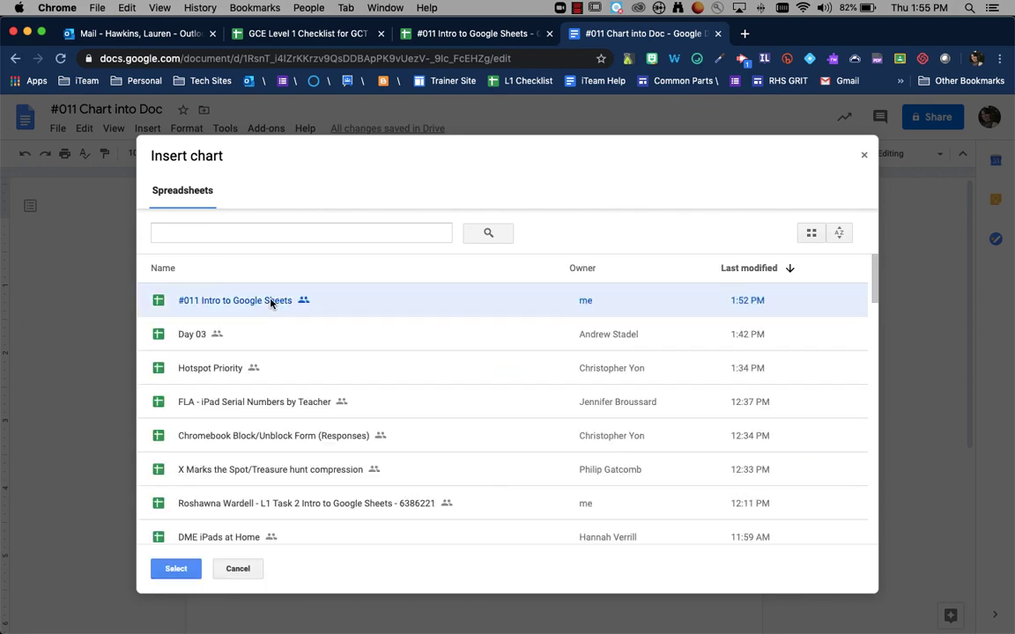
{"action": "left_click", "coordinate": [171, 570]}
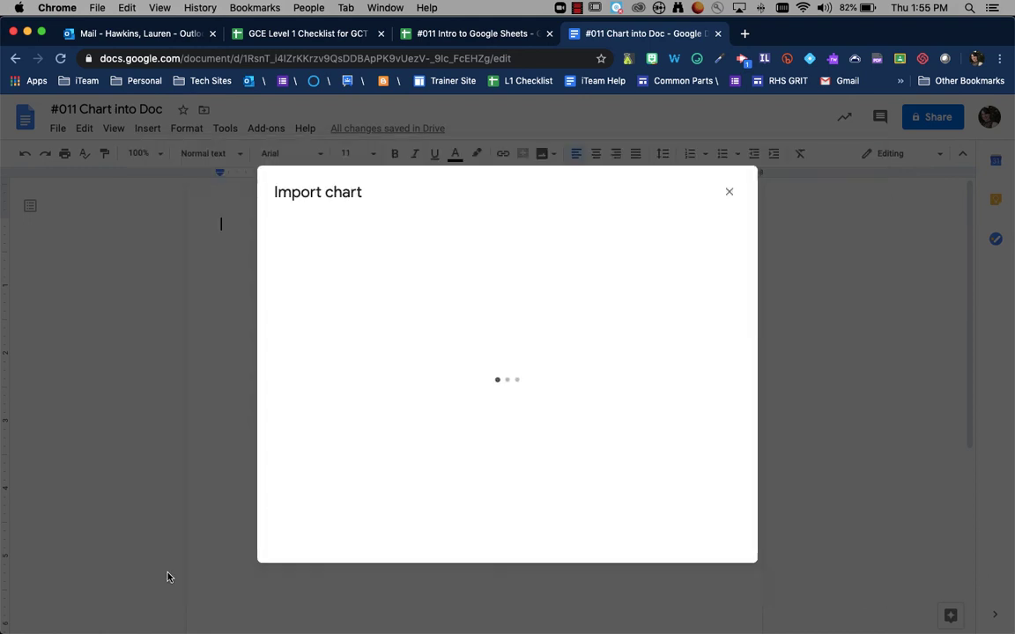
{"action": "left_click", "coordinate": [448, 404]}
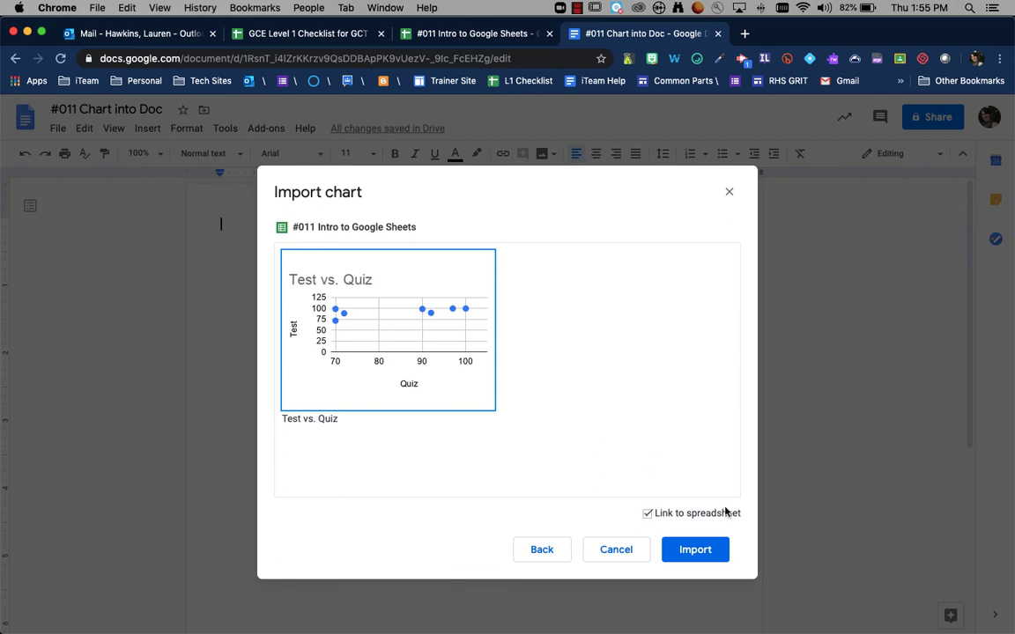
{"action": "left_click", "coordinate": [706, 556]}
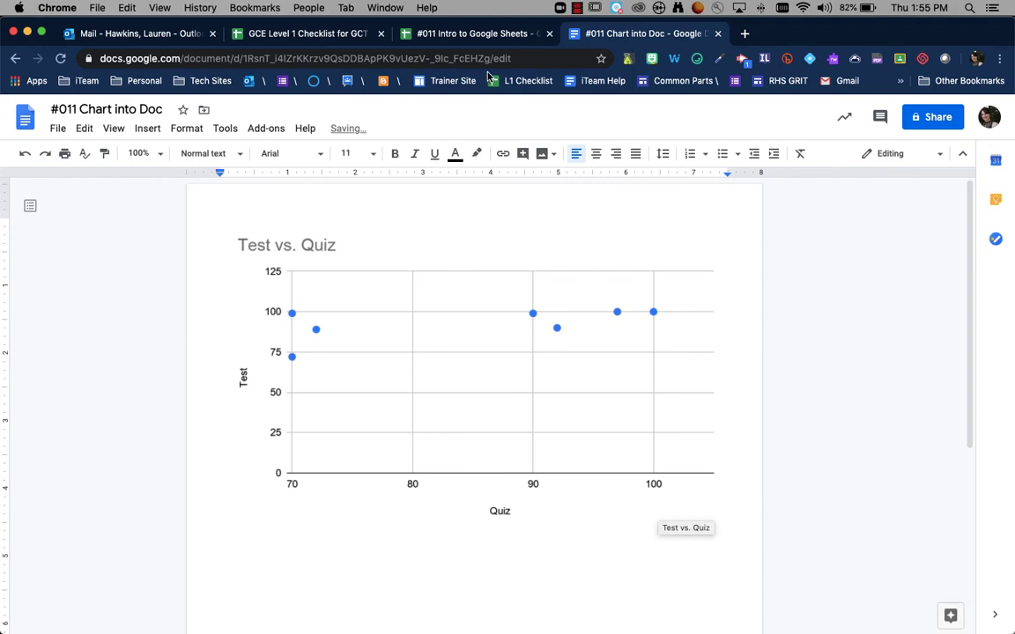
- Return to the spreadsheet's Welcome sheet and check off the scatterplot, chart move, blank Doc, chart insertion and tab renaming tasks
{"action": "left_click", "coordinate": [444, 35]}
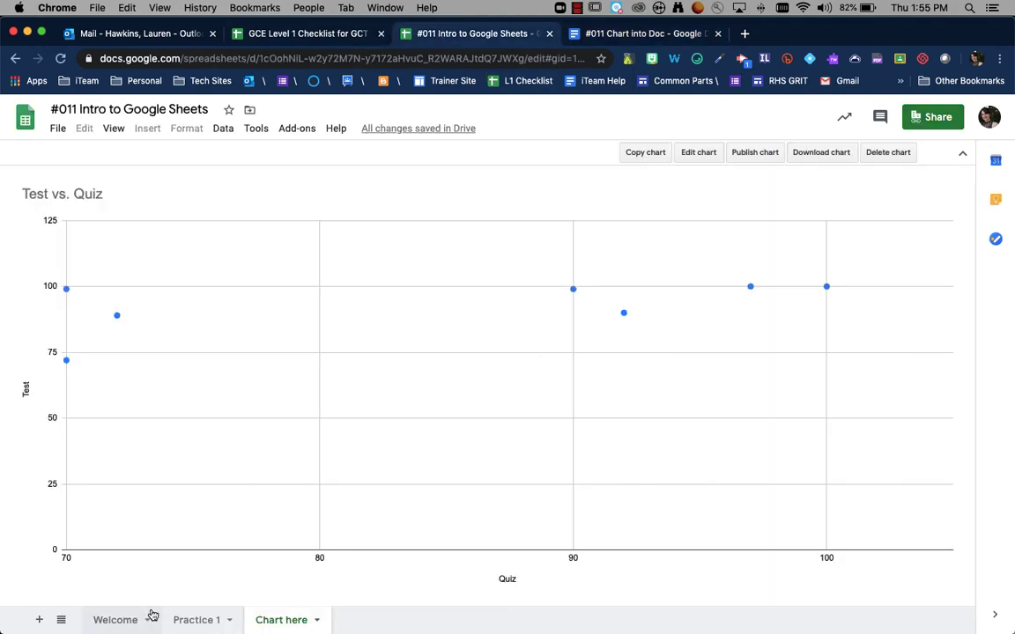
{"action": "left_click", "coordinate": [124, 620]}
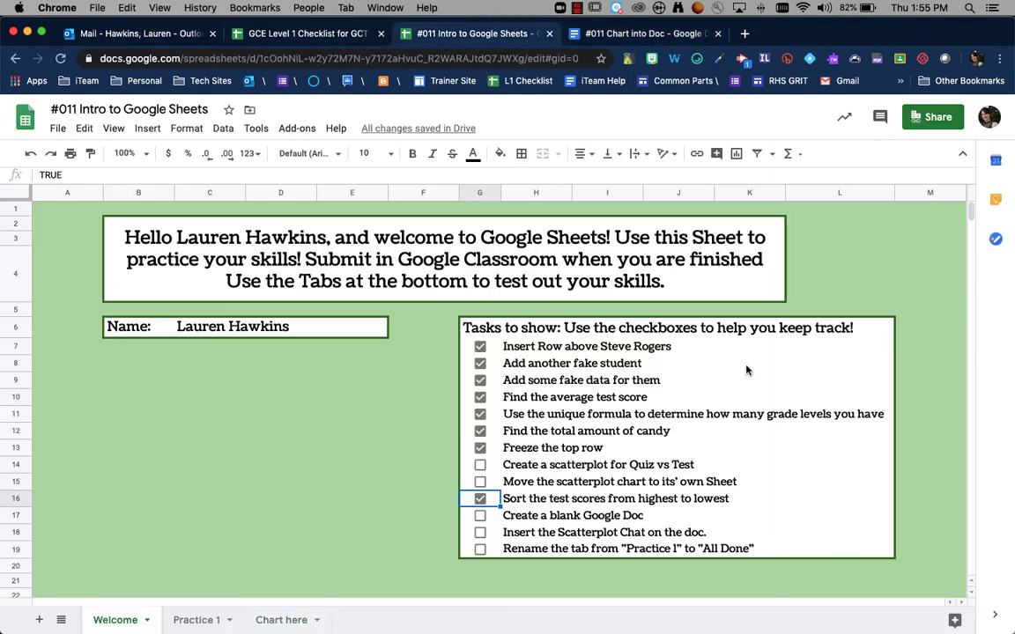
{"action": "left_click", "coordinate": [480, 464]}
{"action": "left_click", "coordinate": [481, 480]}
{"action": "left_click", "coordinate": [480, 515]}
{"action": "left_click", "coordinate": [480, 532]}
{"action": "left_click", "coordinate": [480, 549]}
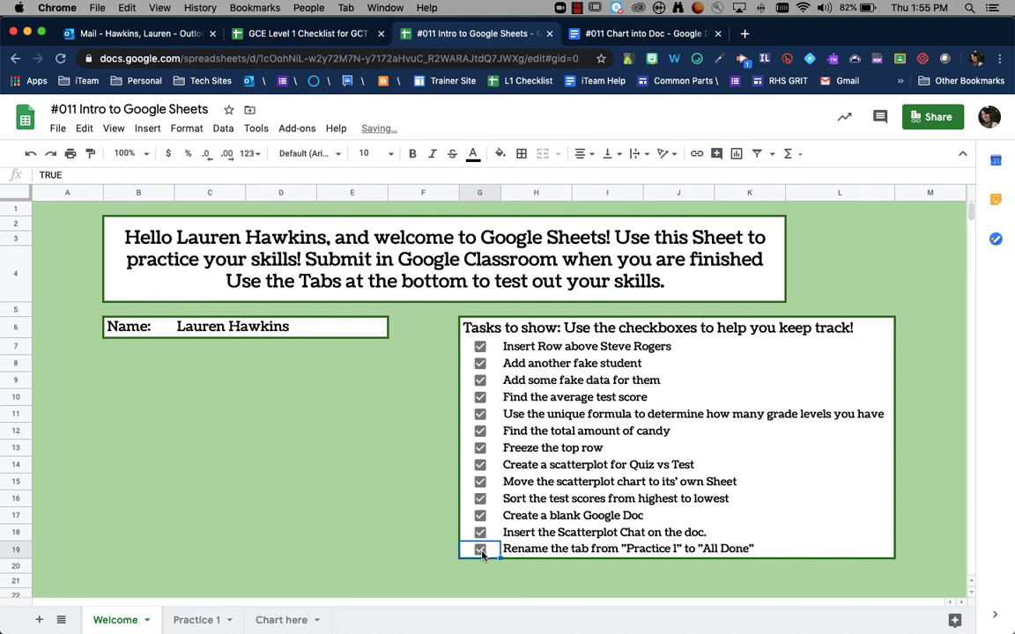
- Rename the "Practice 1" sheet as "All Done!"
{"action": "double_click", "coordinate": [200, 620]}
{"action": "type", "text": "All Done!"}
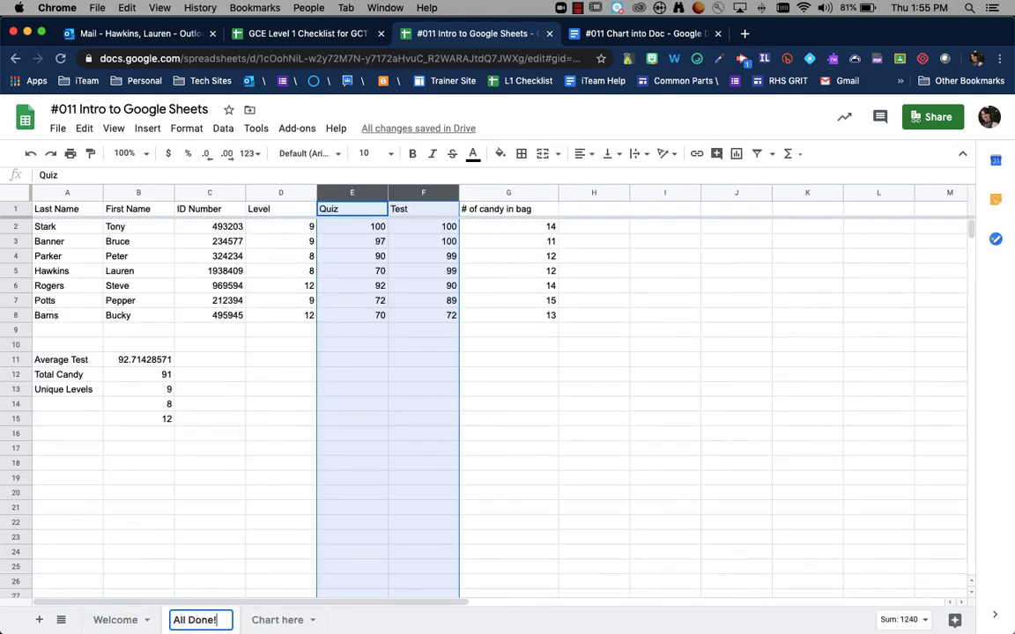
{"action": "left_click", "coordinate": [278, 594]}
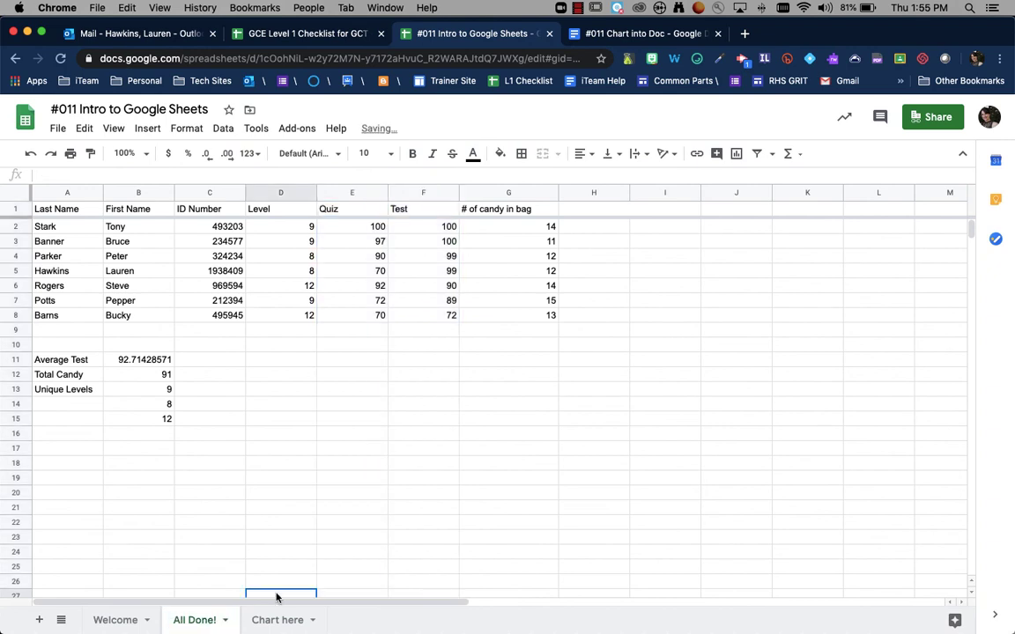